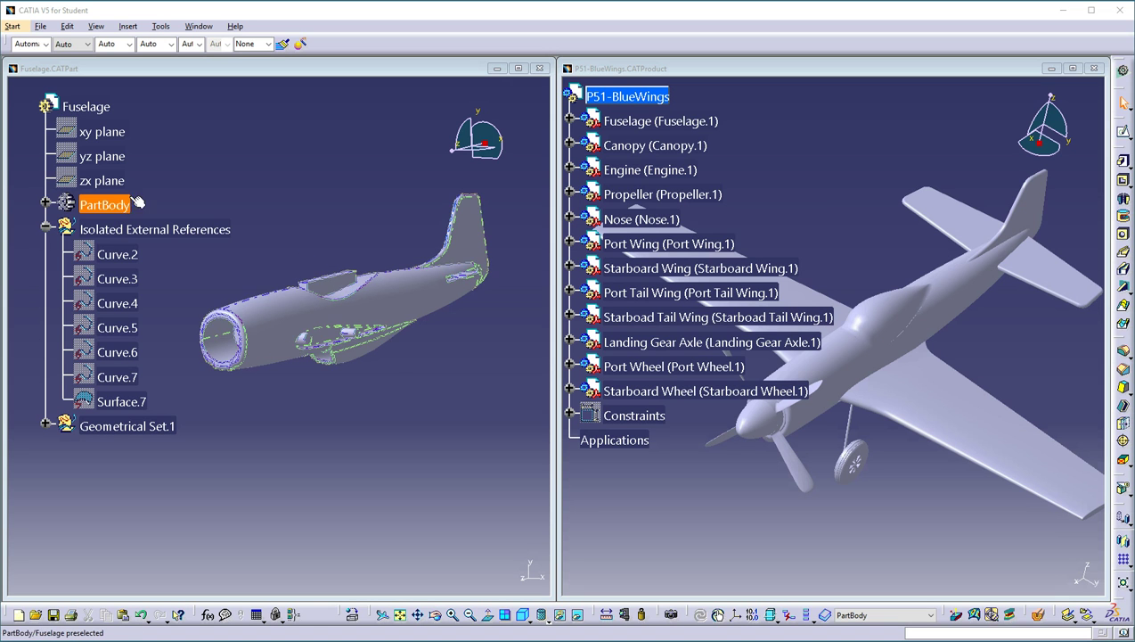
Apply Aluminium from the Metal library to the fuselage body, then close the material library
click(335, 276)
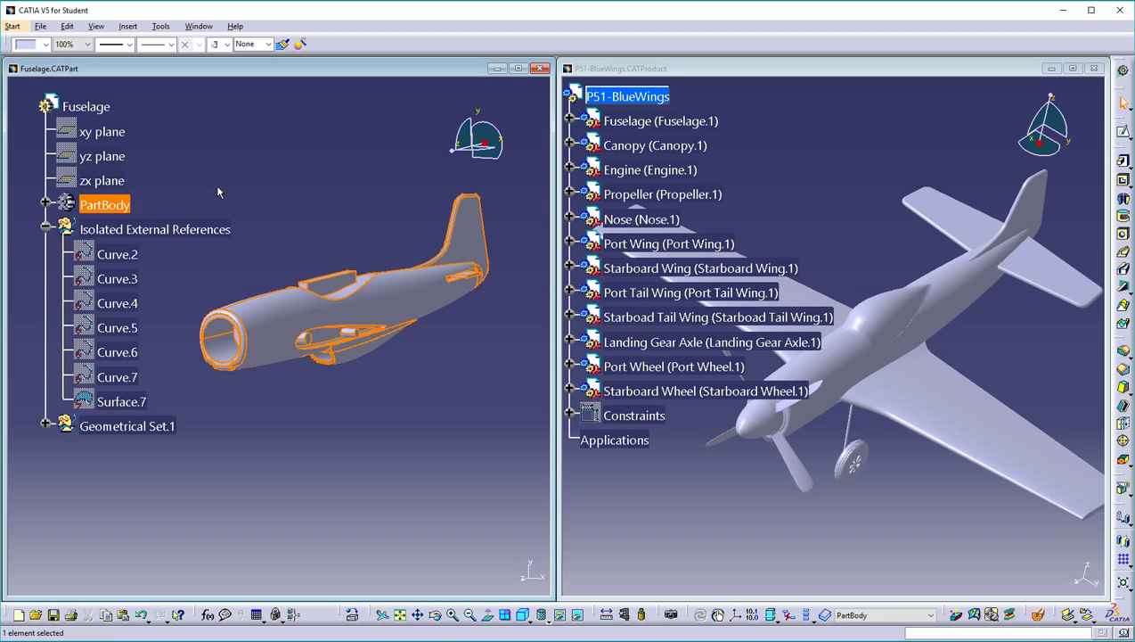
click(353, 243)
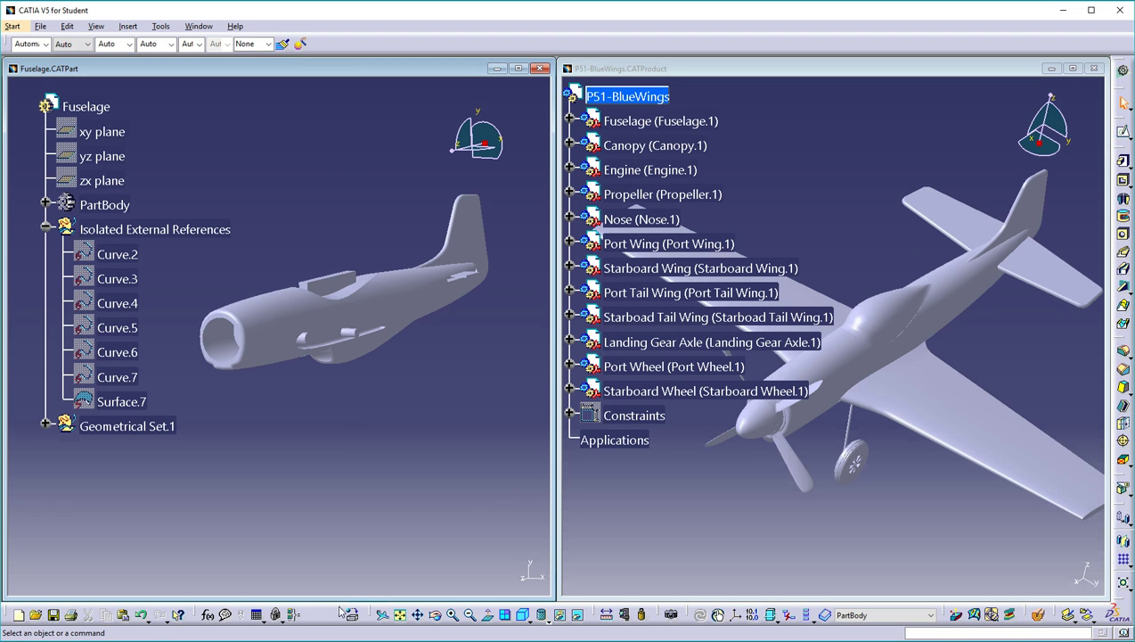
drag(340, 611, 335, 142)
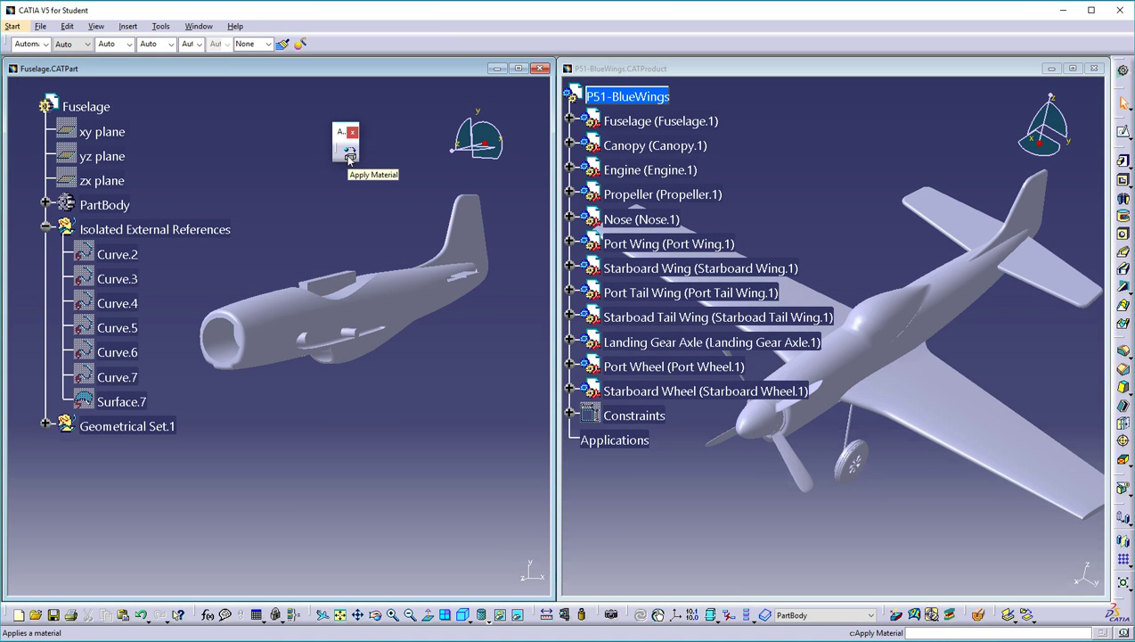
click(348, 157)
click(698, 208)
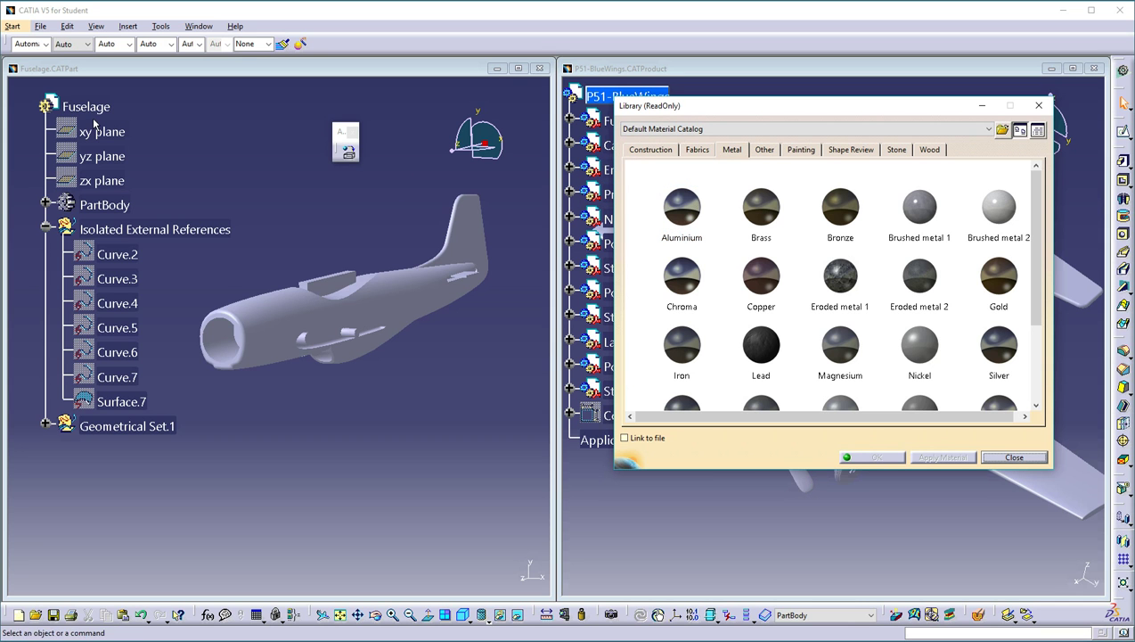
click(100, 107)
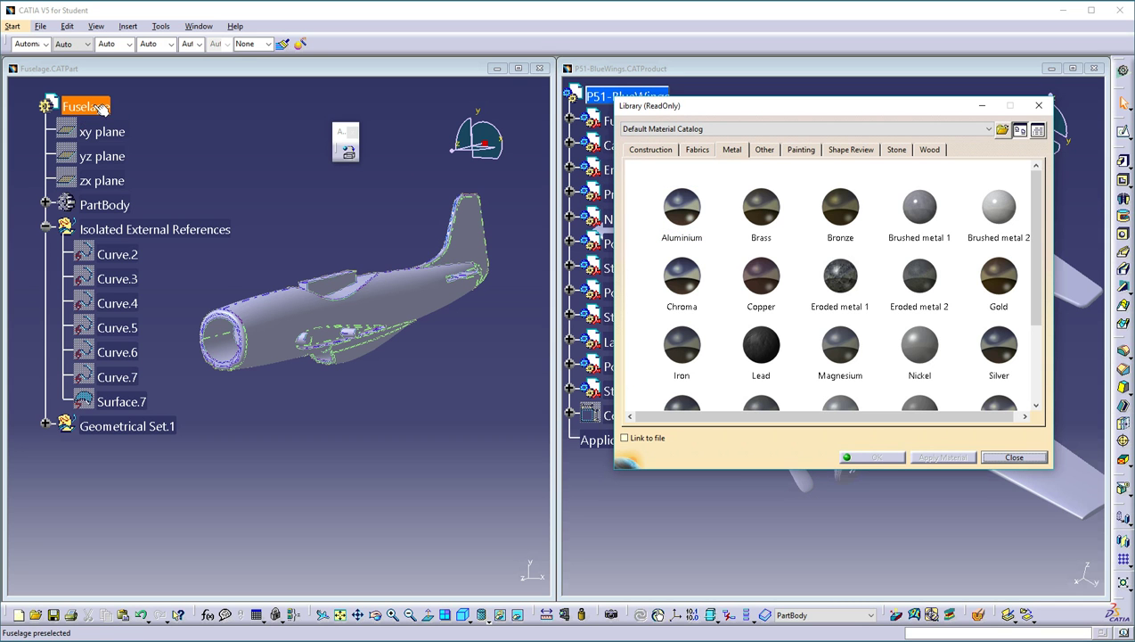
click(95, 106)
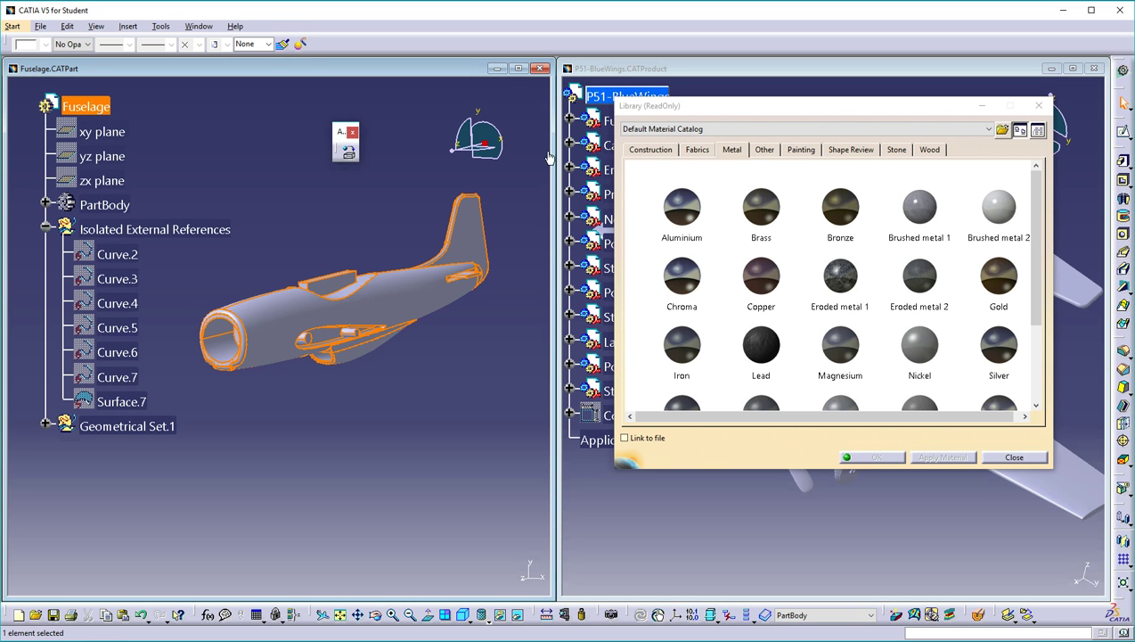
click(690, 202)
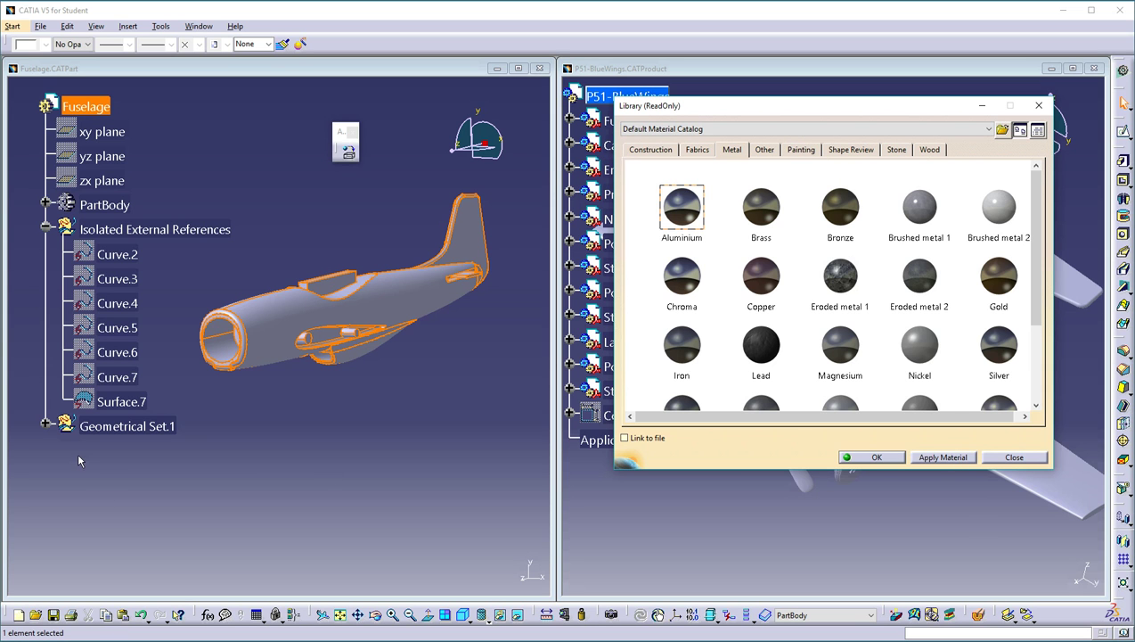
click(942, 457)
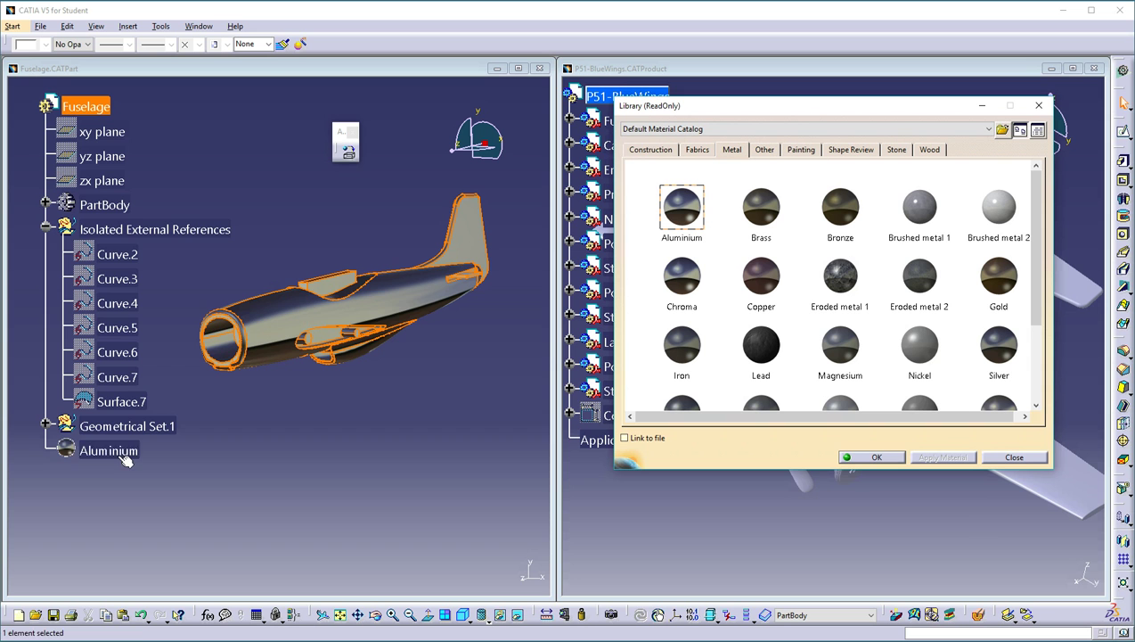
click(1025, 458)
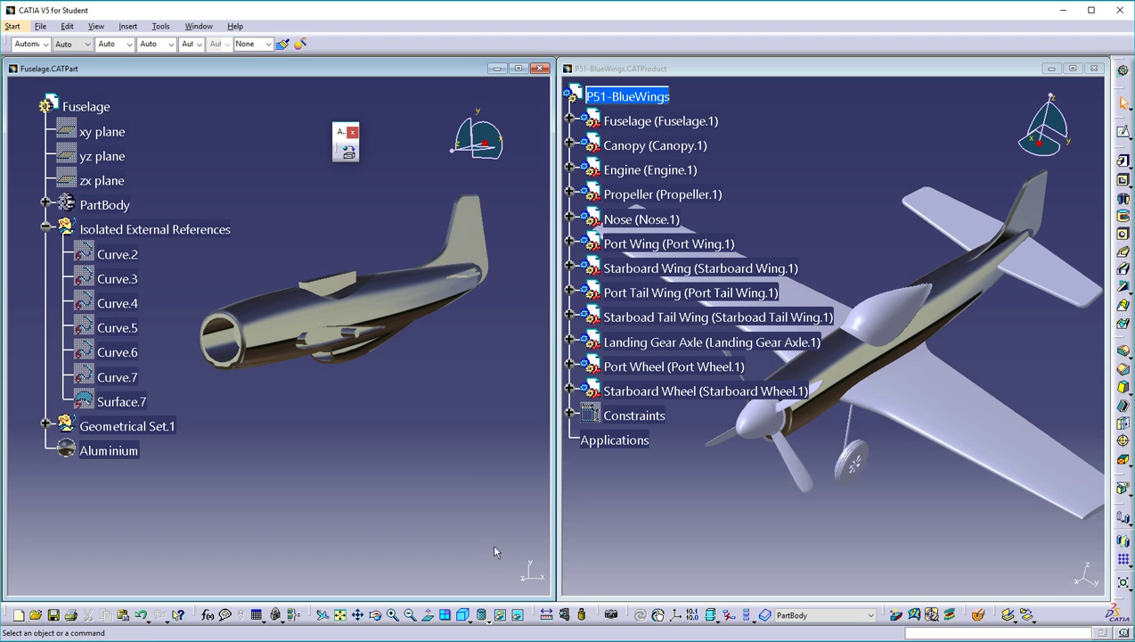
Float the view-mode choices for both windows and render the P51 assembly with Shading with Material
click(481, 619)
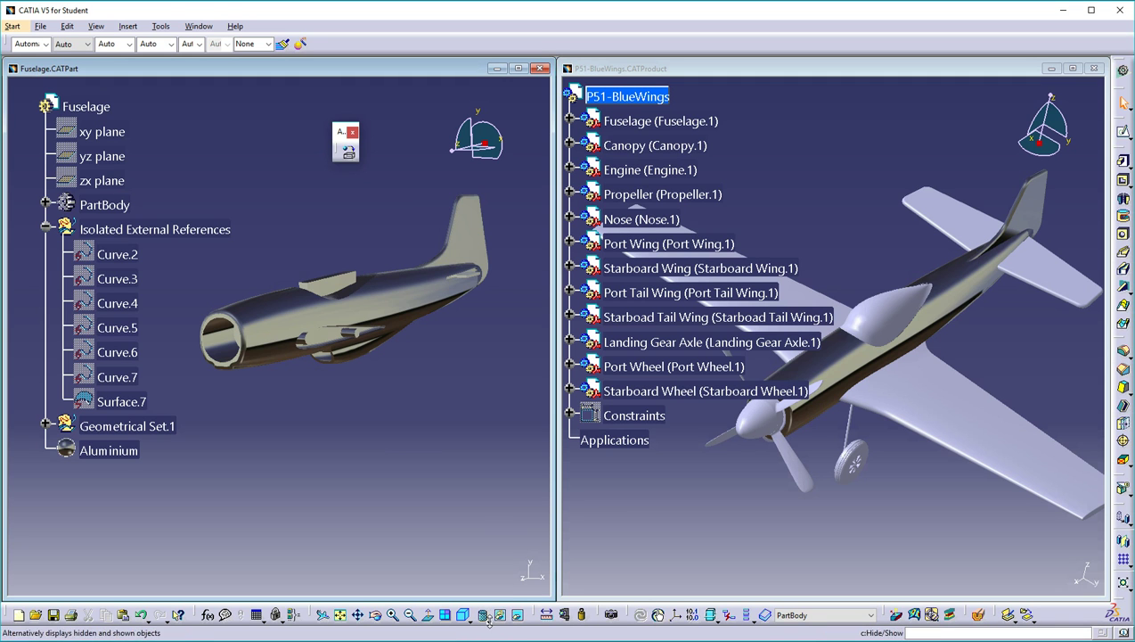
drag(500, 555, 490, 367)
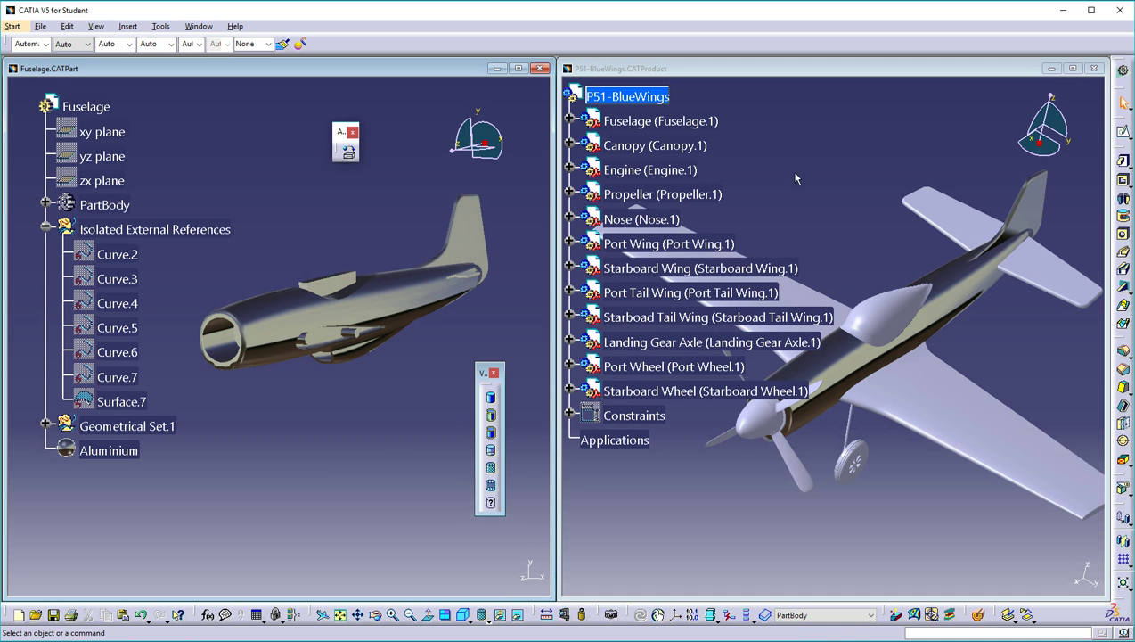
click(874, 184)
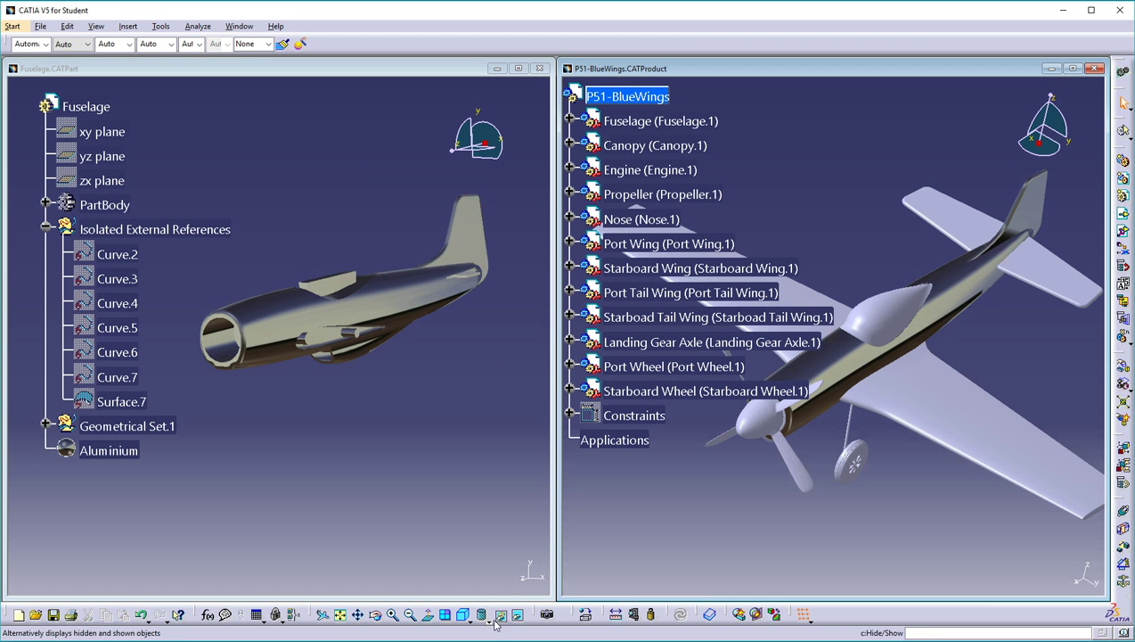
mouse_move(481, 615)
mouse_down()
mouse_move(499, 534)
mouse_move(760, 426)
mouse_up()
click(754, 505)
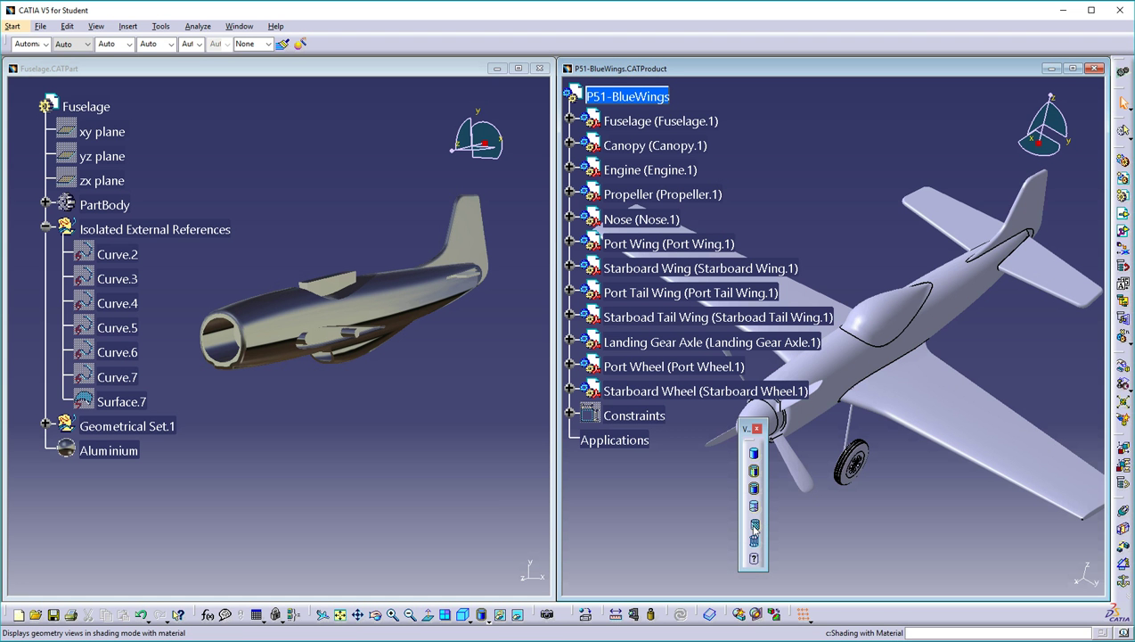
click(754, 525)
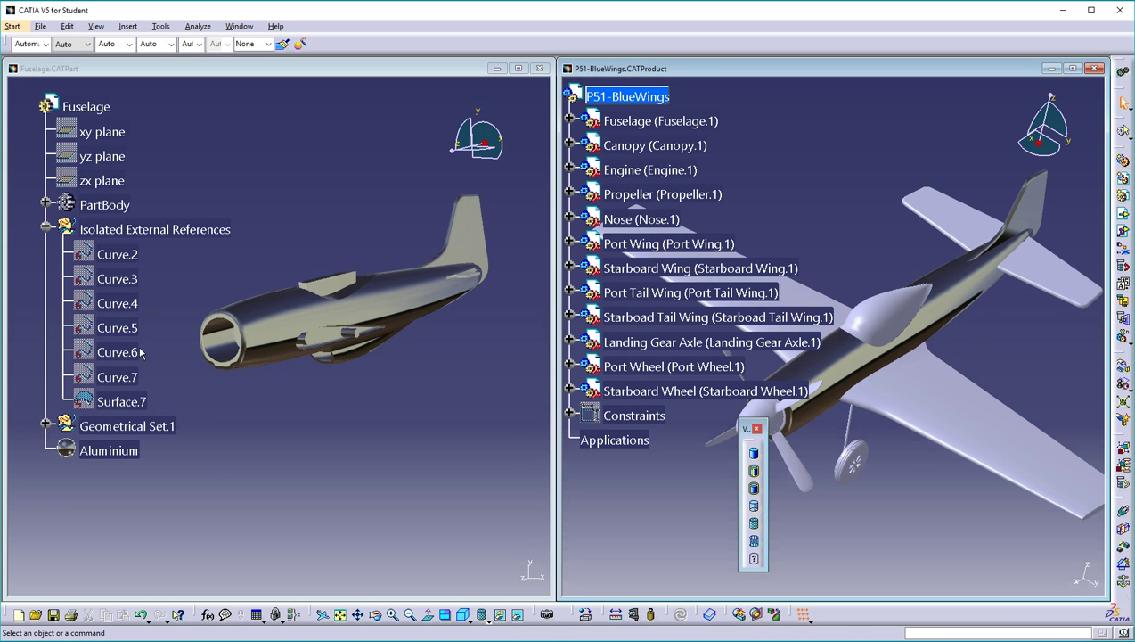
In the Fuselage part window, delete the Aluminium material node from the tree
click(207, 481)
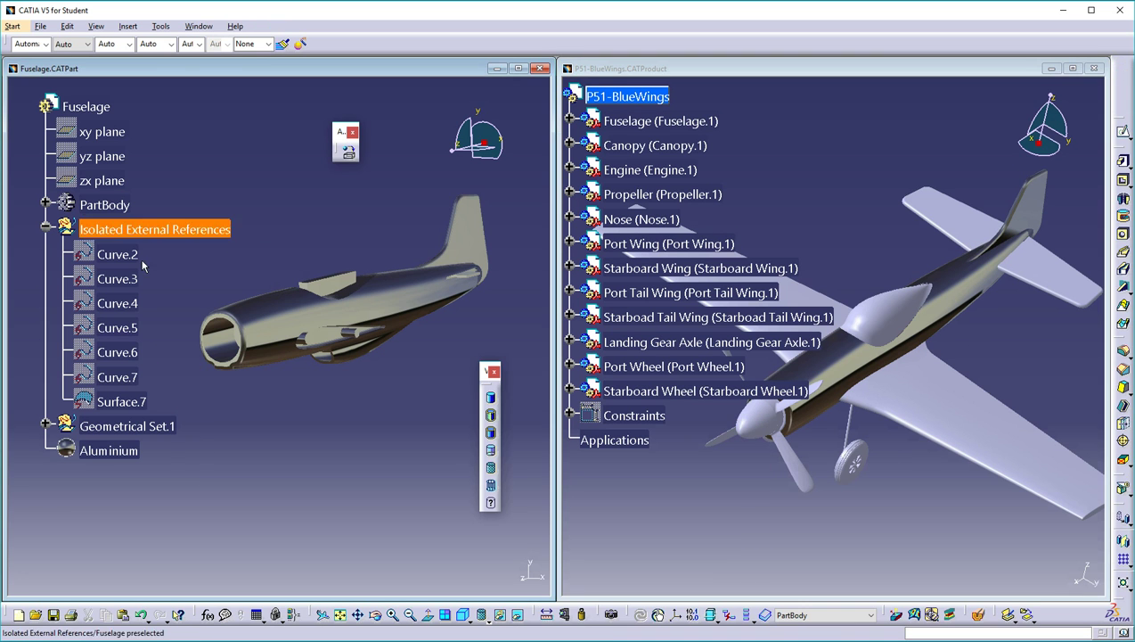
click(114, 455)
key(Delete)
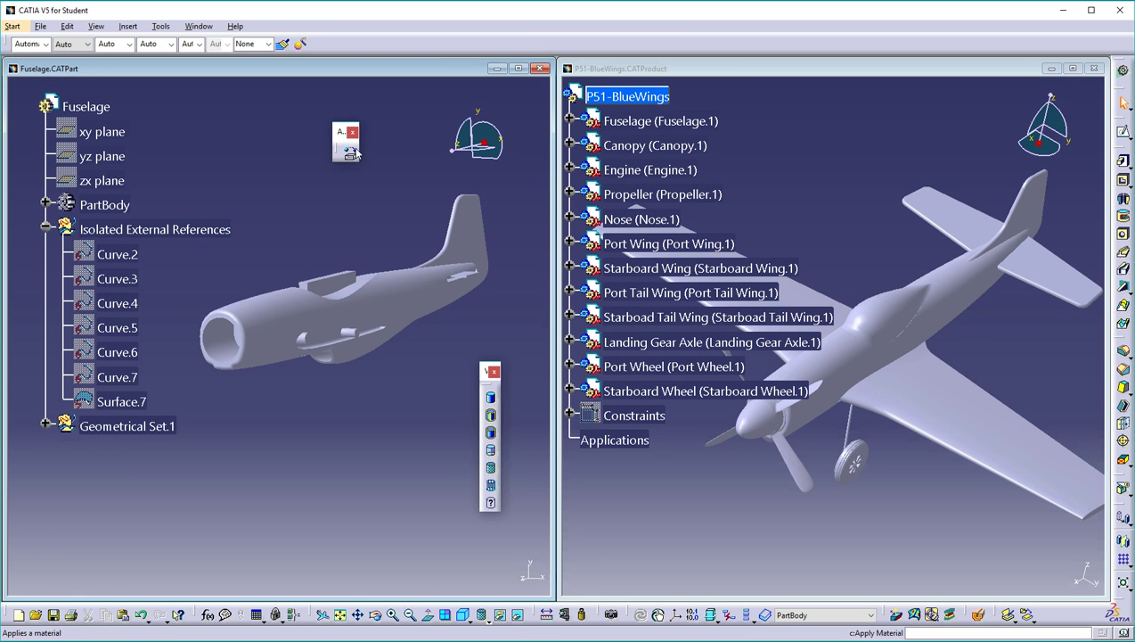
Reopen the material library, target the fuselage body and choose Aluminium
click(350, 154)
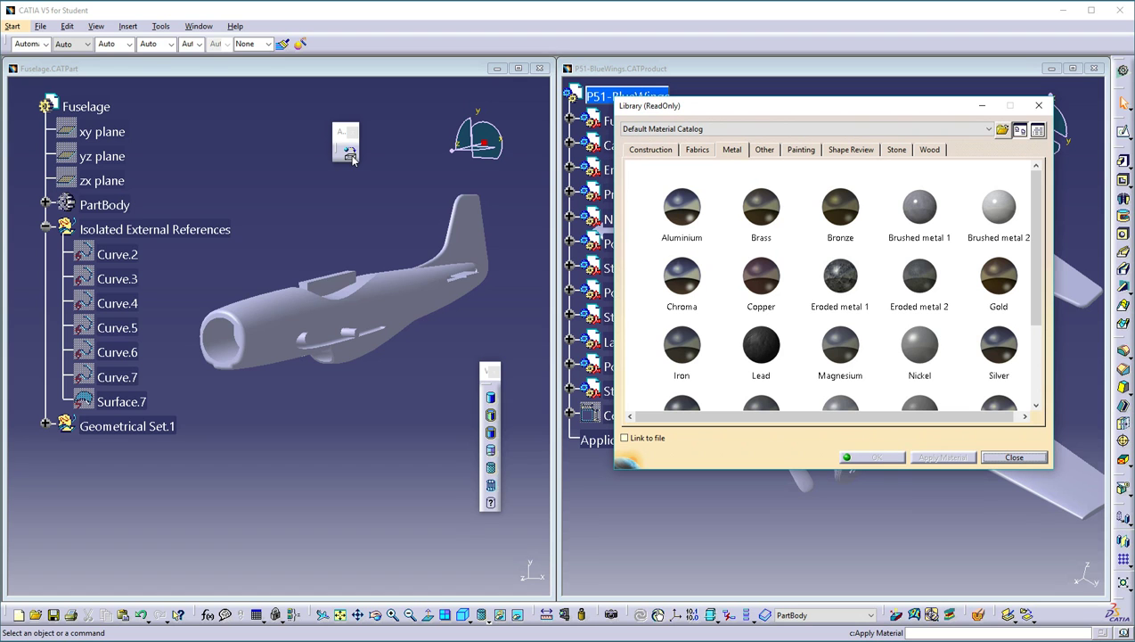
click(105, 205)
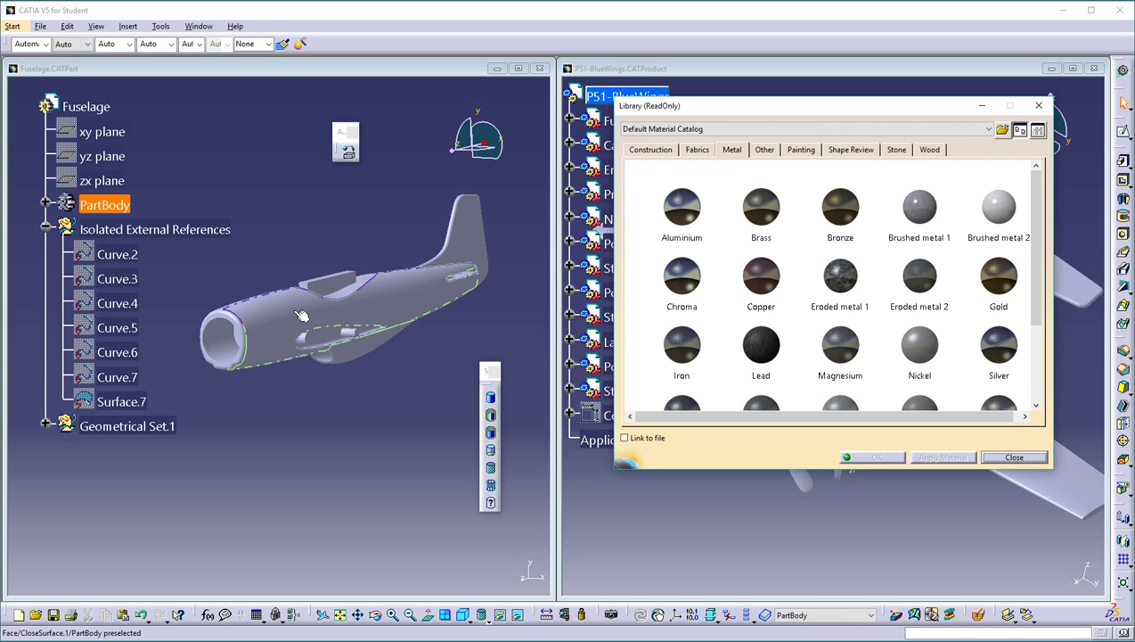
click(301, 316)
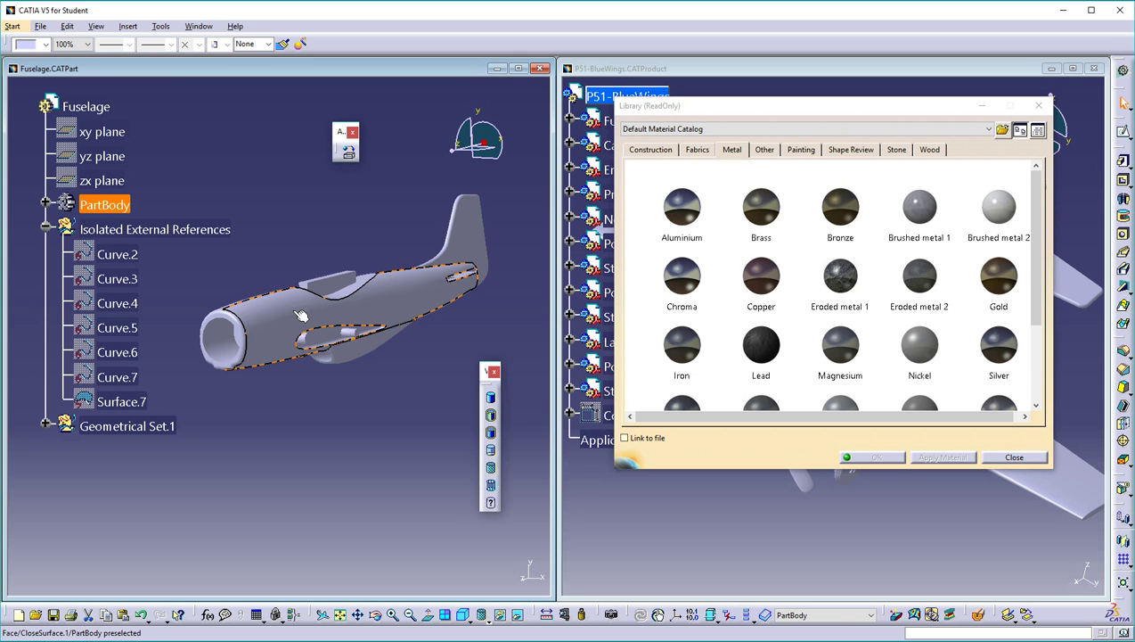
click(671, 217)
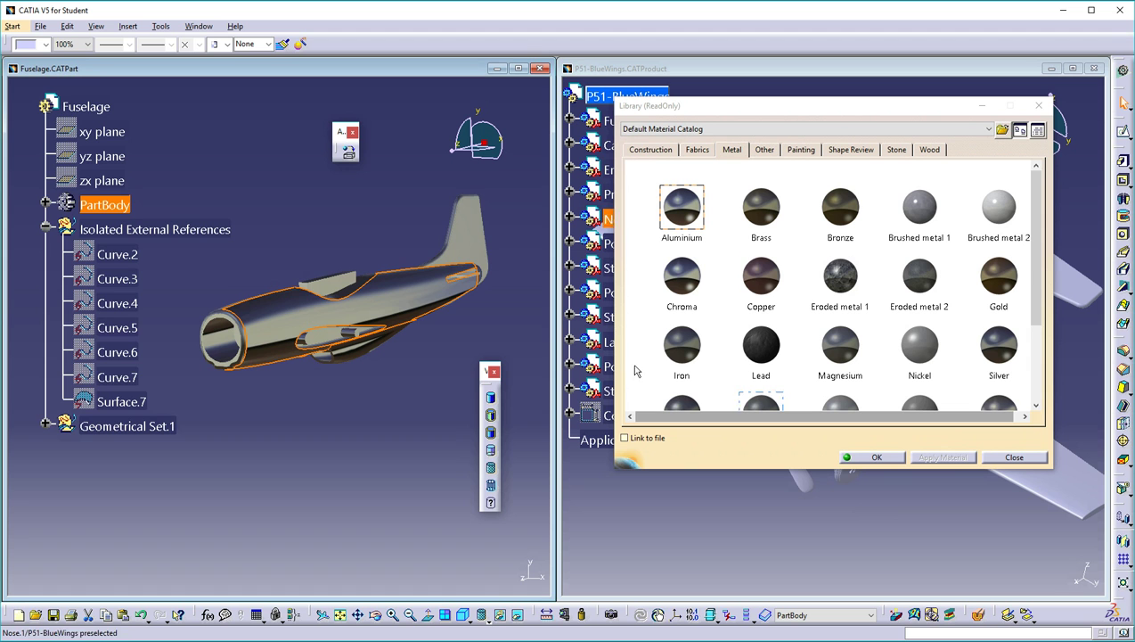
Confirm the fuselage's Material parameter reads Aluminium, then close the material library
click(45, 229)
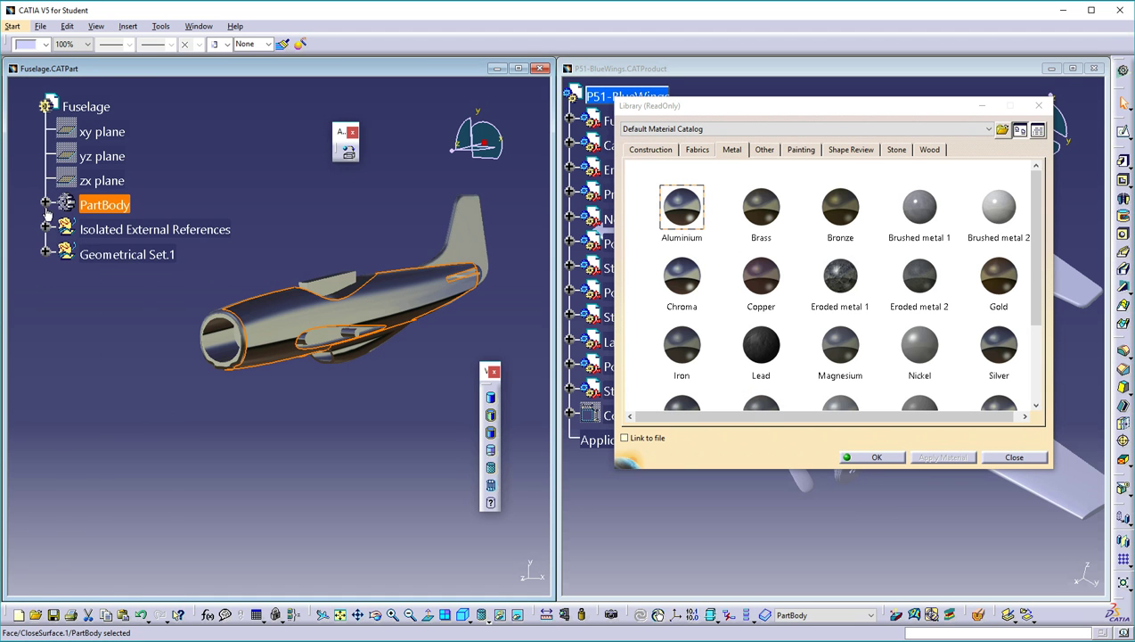
click(46, 204)
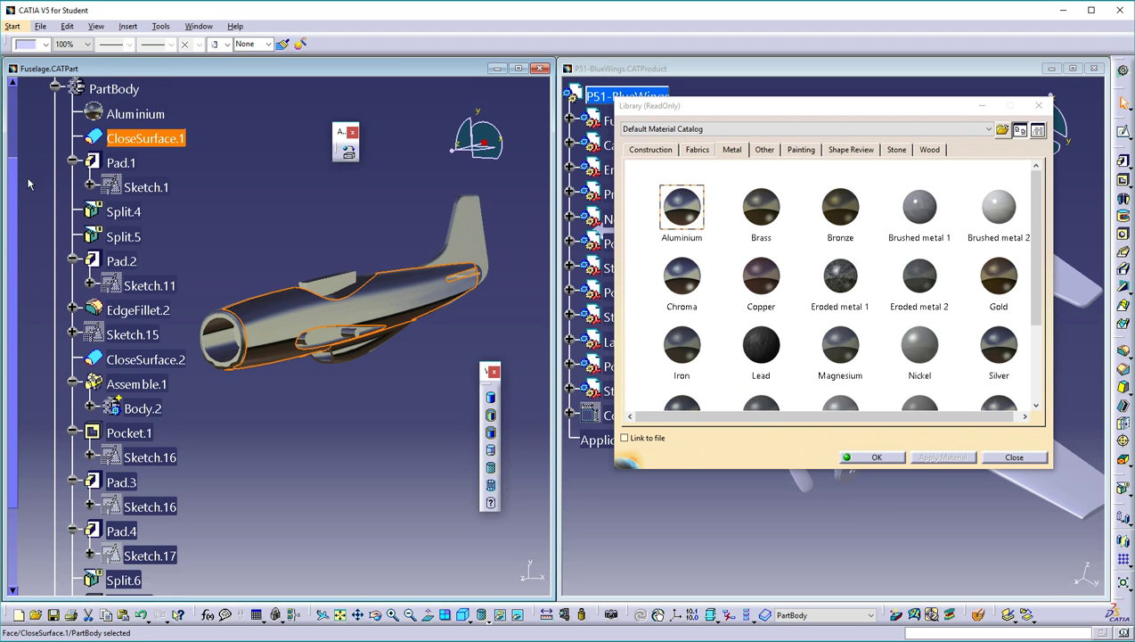
scroll(22, 187, up, 3)
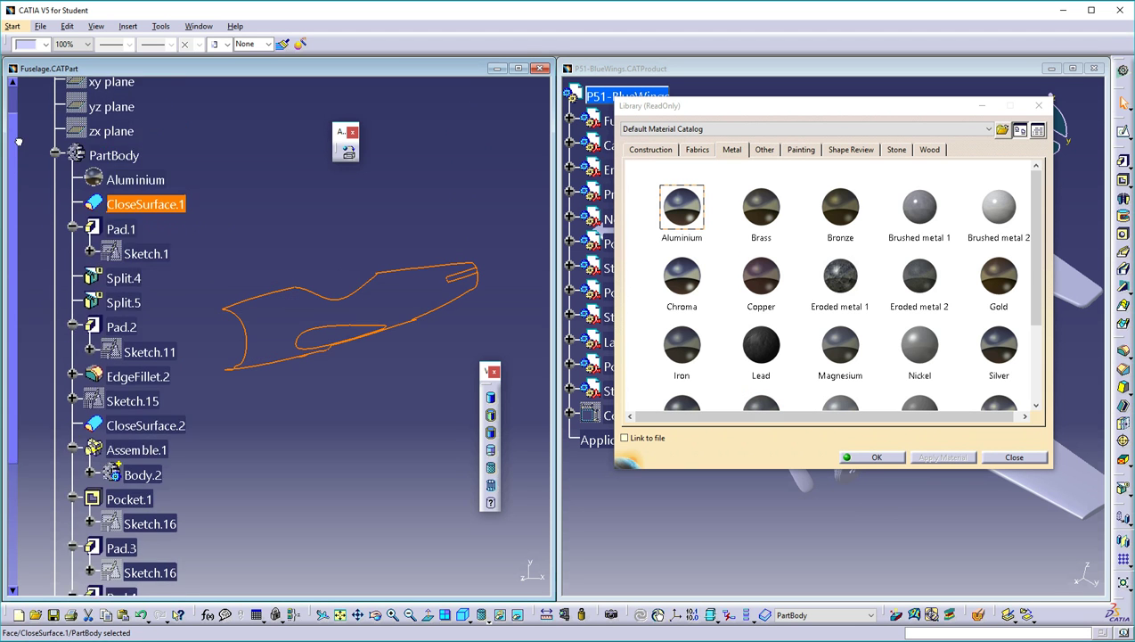
click(160, 193)
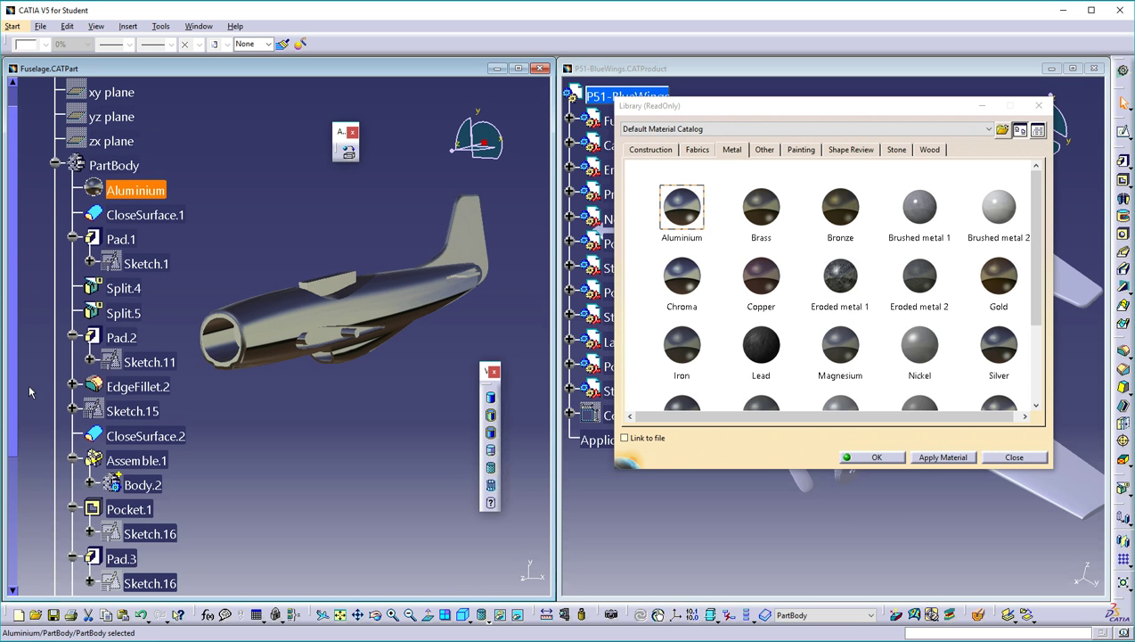
scroll(32, 399, down, 3)
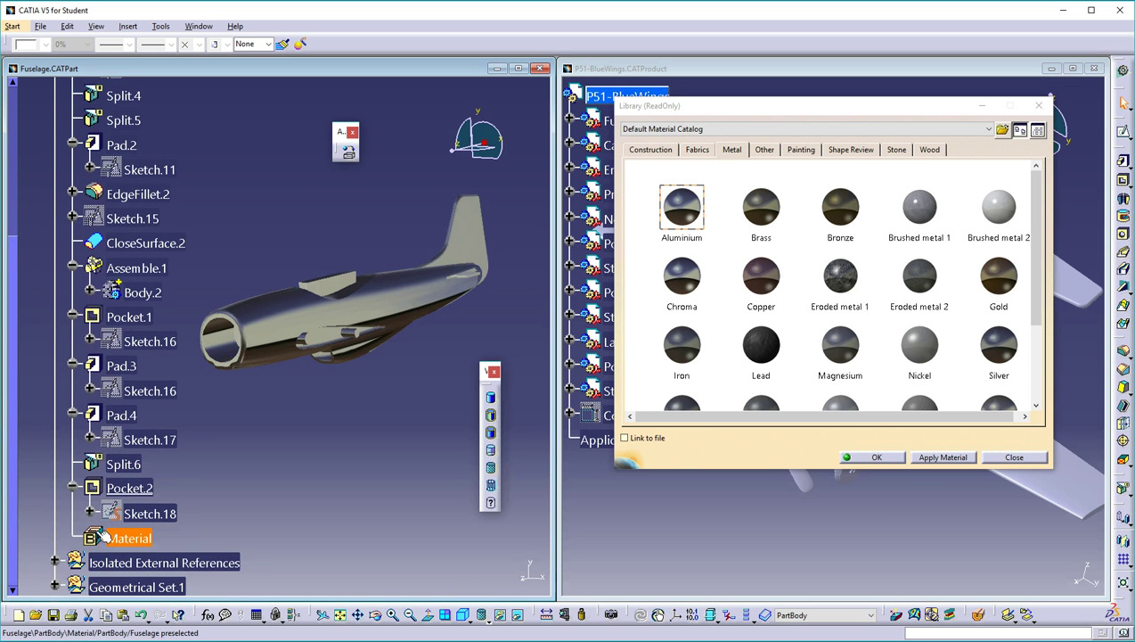
double_click(129, 539)
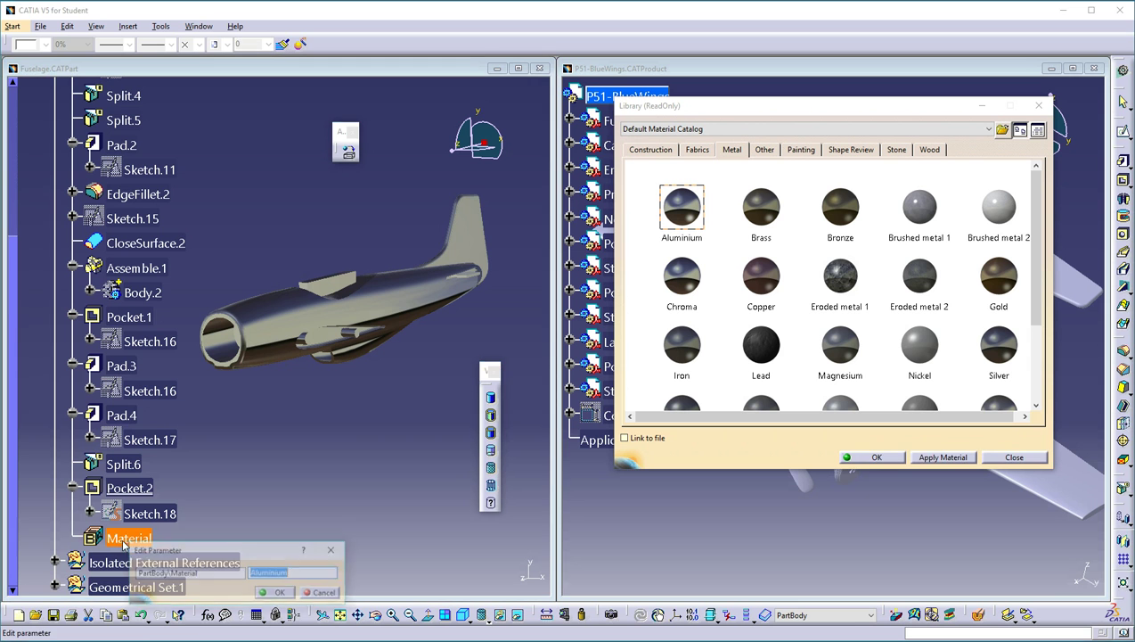
click(280, 594)
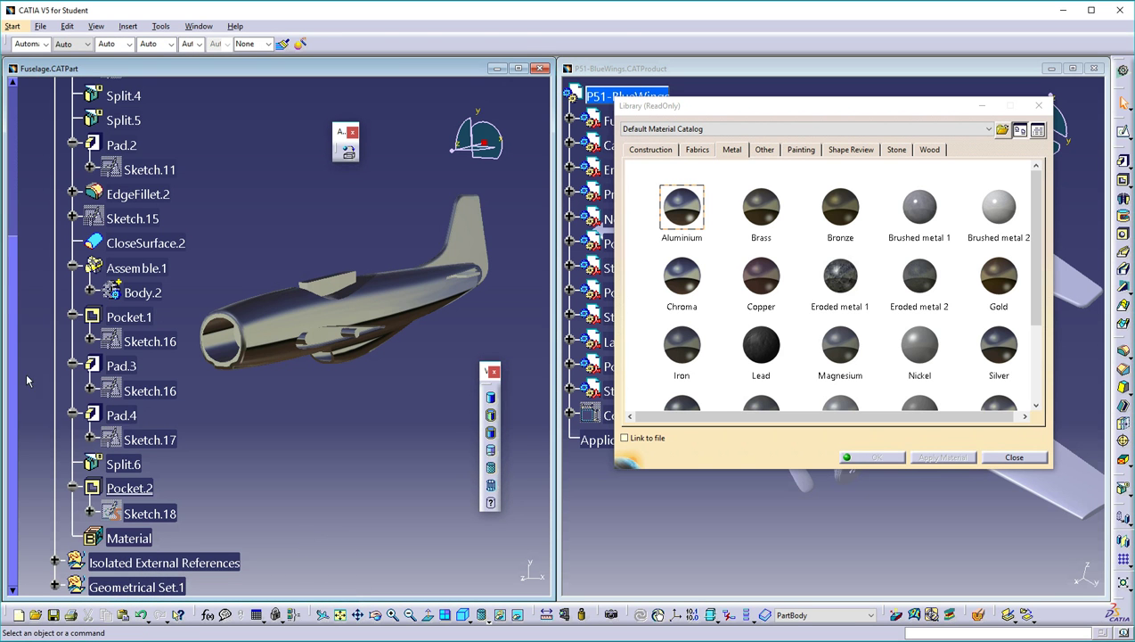
scroll(33, 181, up, 3)
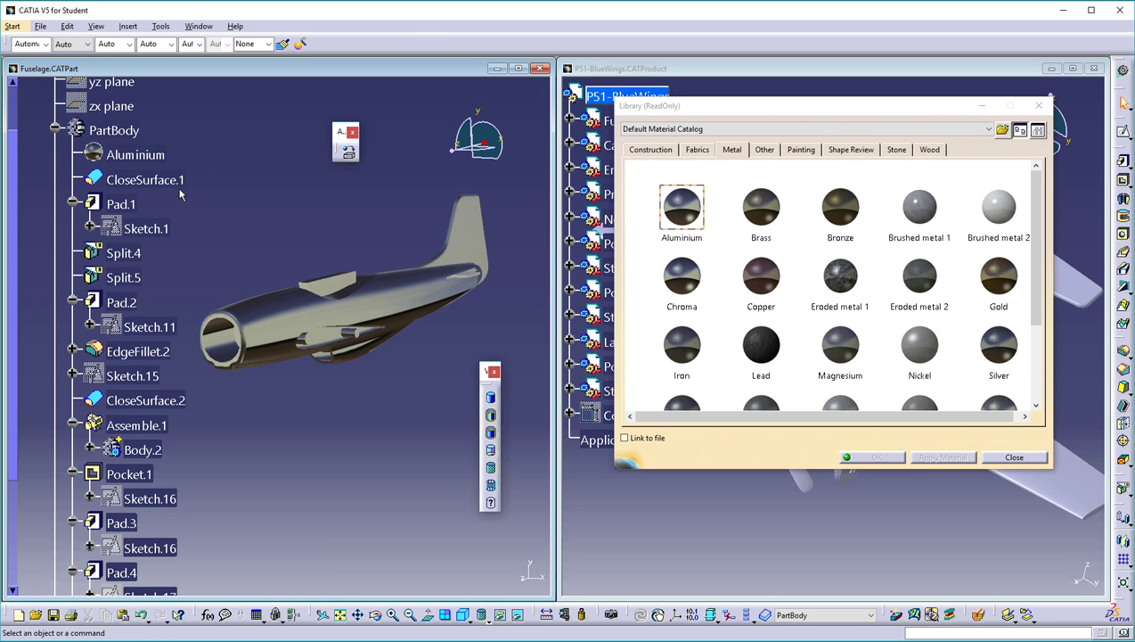
scroll(13, 191, up, 1)
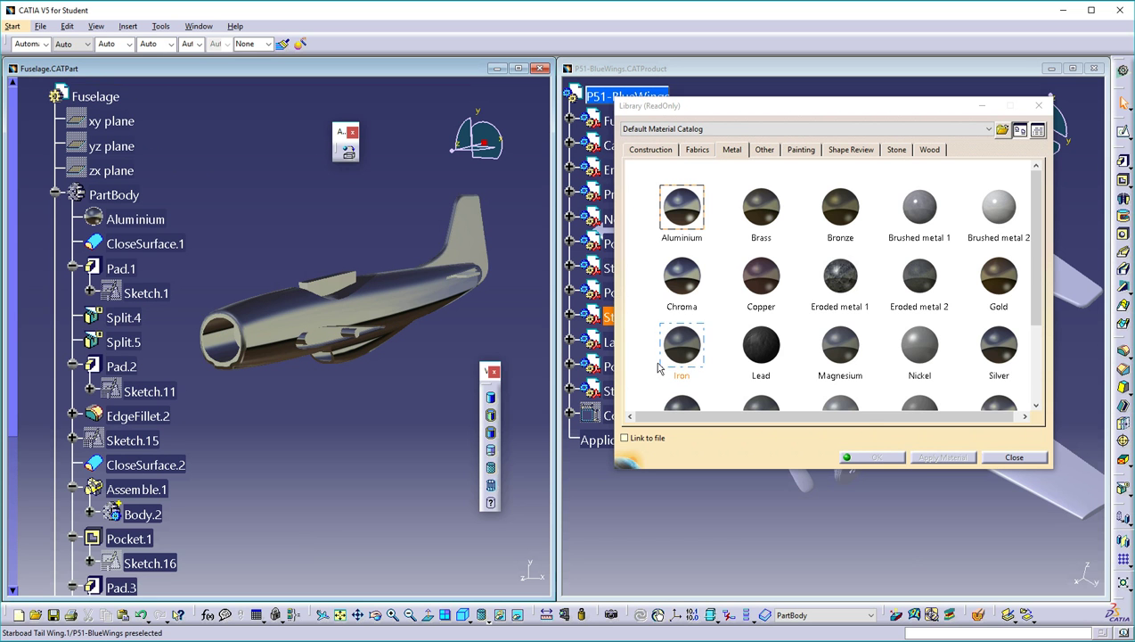
click(1025, 458)
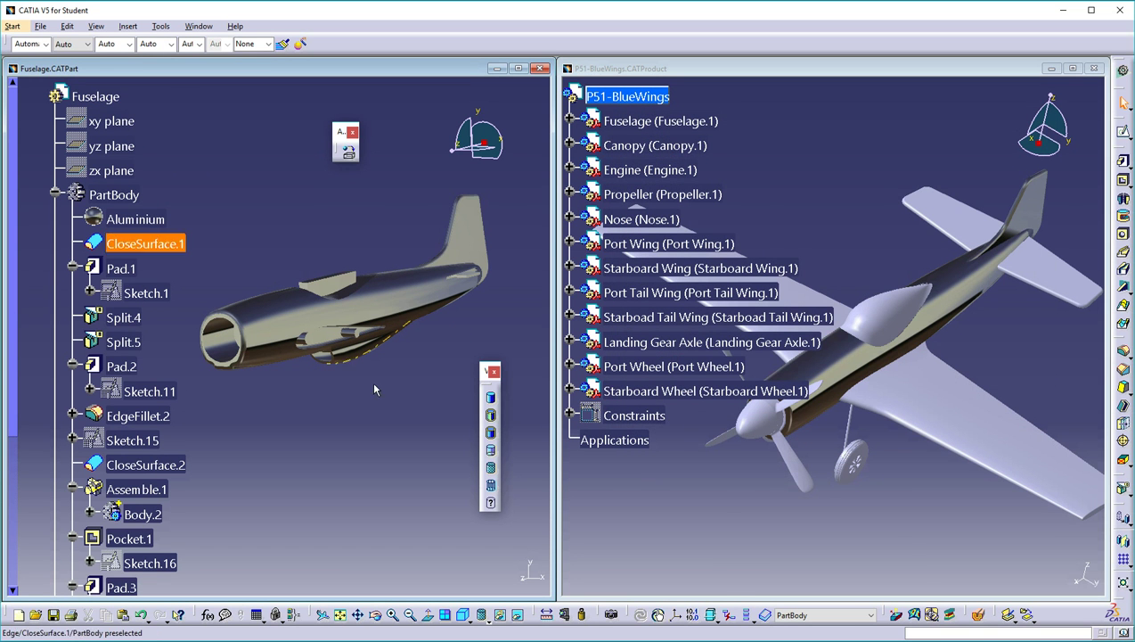
In the P51-BlueWings assembly, open the material library and rotate the plane to show the port wing
click(56, 195)
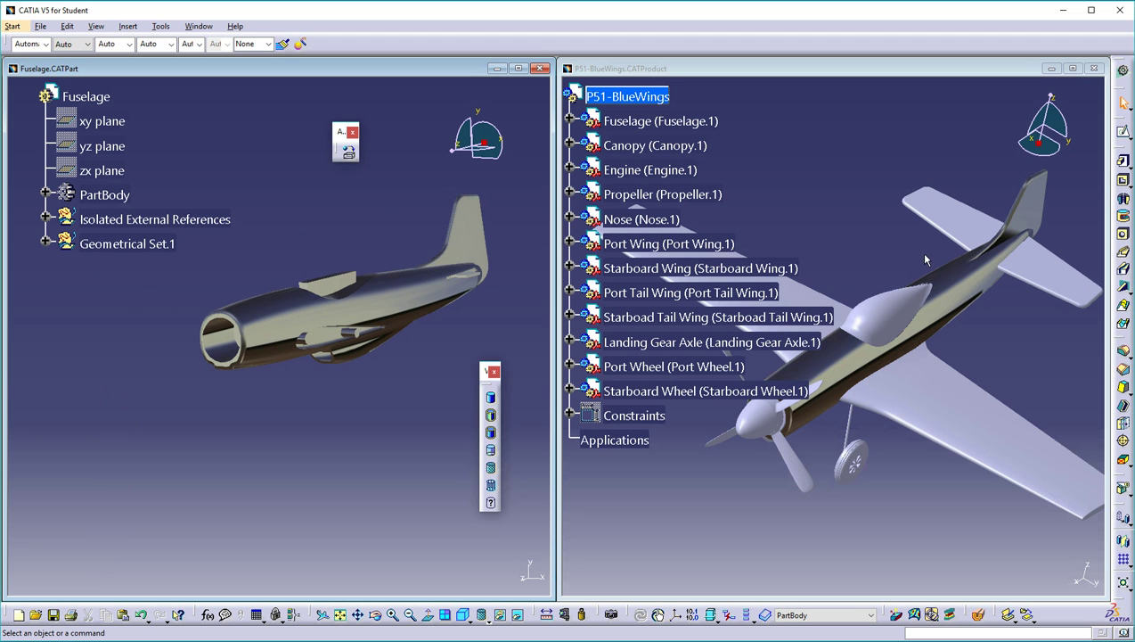
click(877, 242)
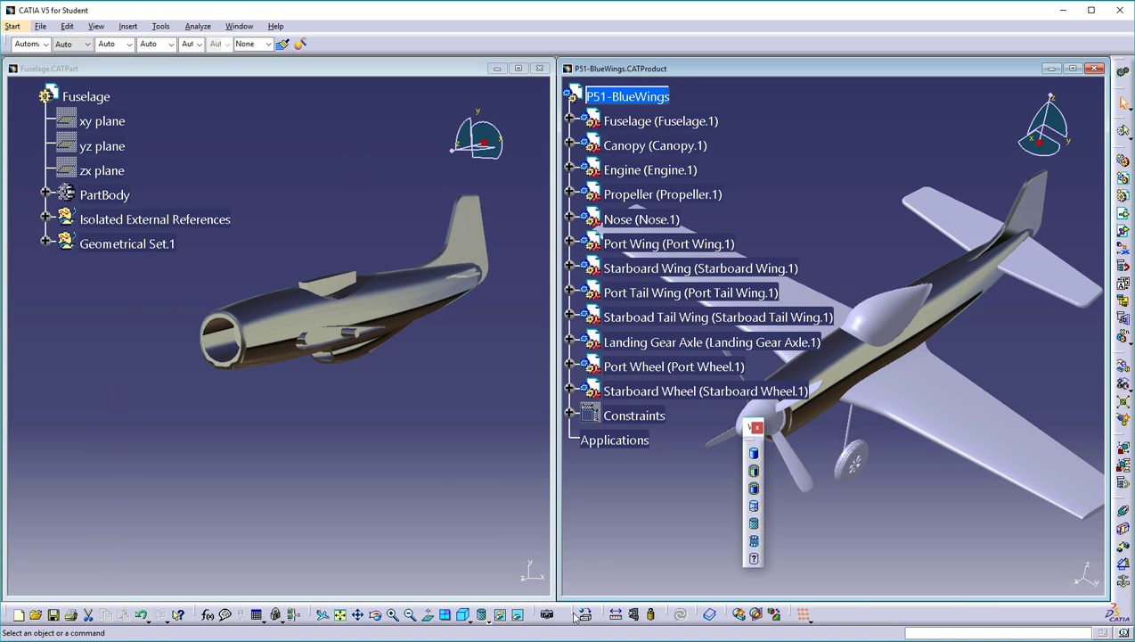
drag(576, 617, 388, 187)
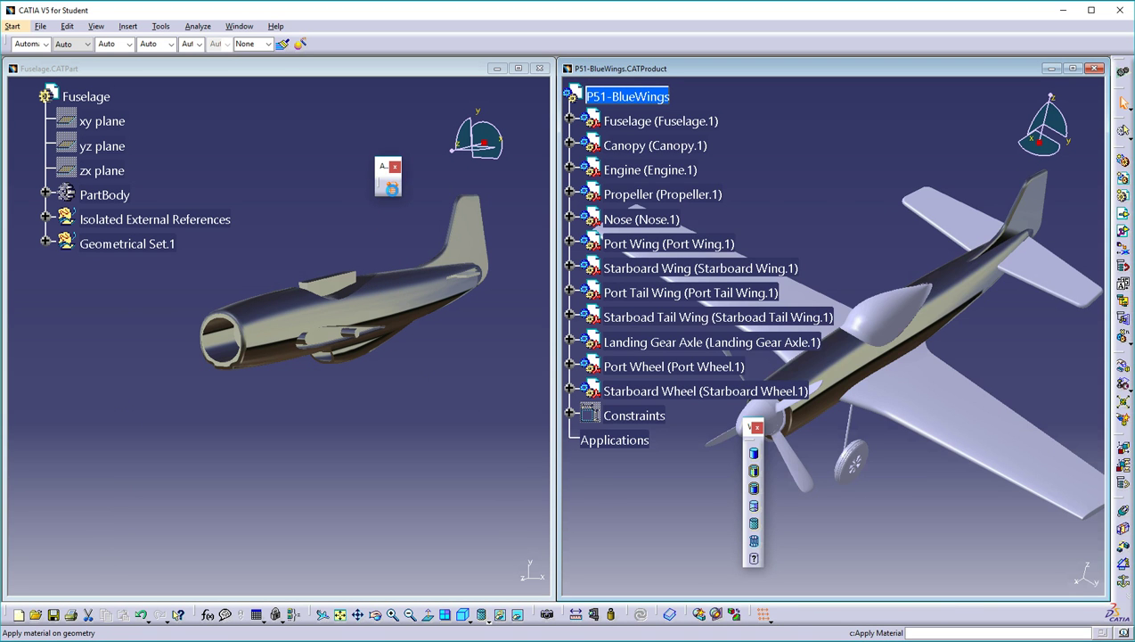
click(392, 188)
drag(805, 104, 247, 119)
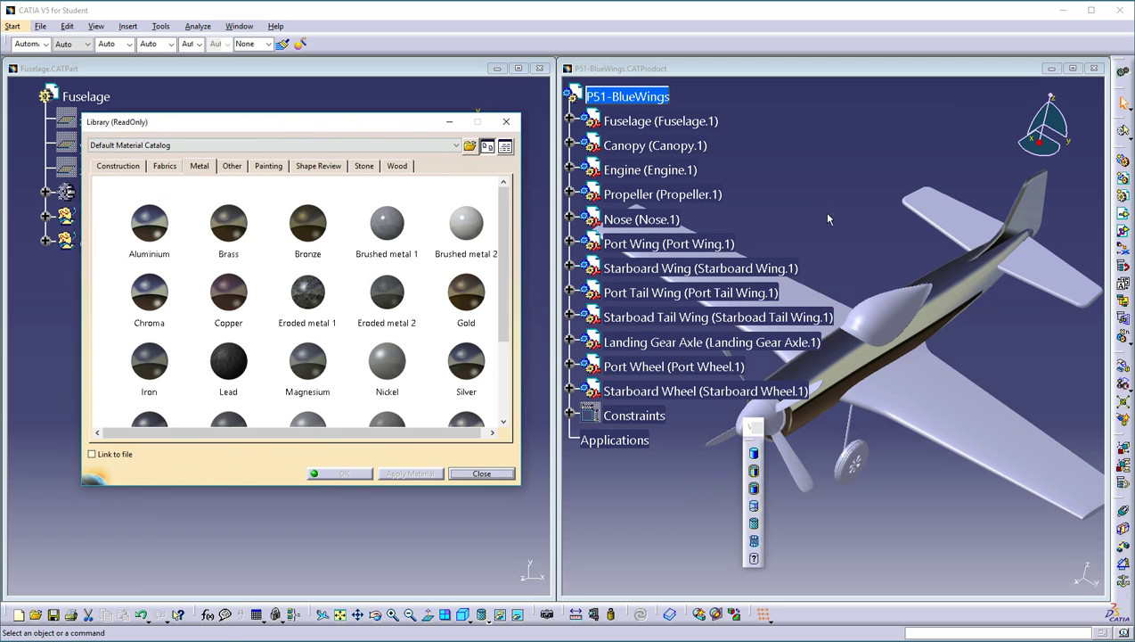
middle_drag(828, 218, 989, 346)
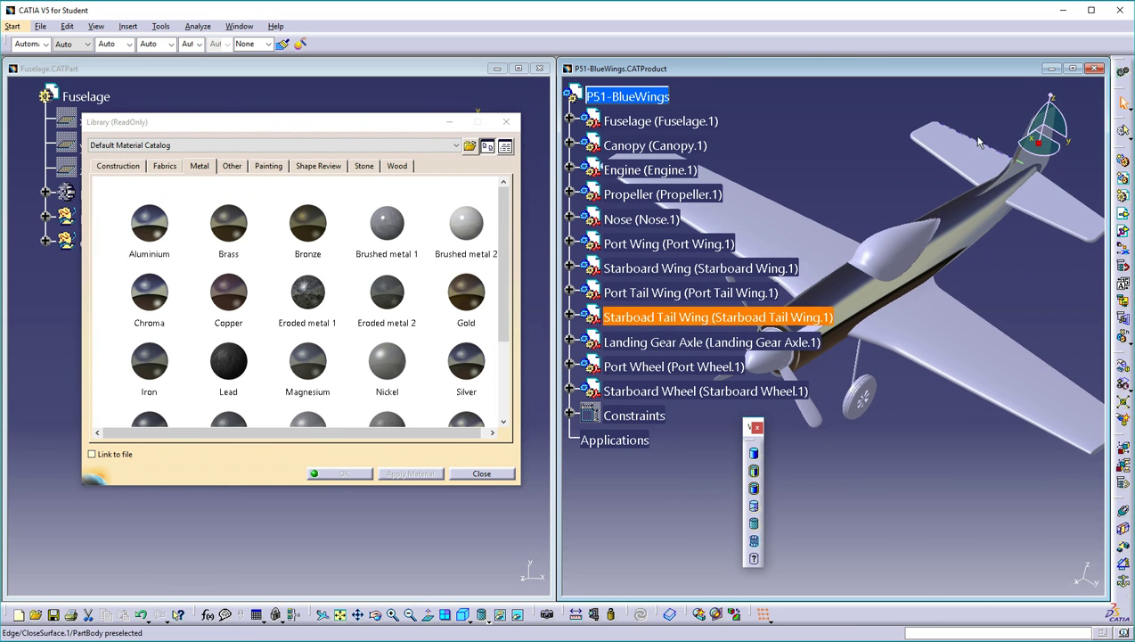
Apply Aluminium to the Port Wing's PartBody and expand it to show the new material
click(998, 381)
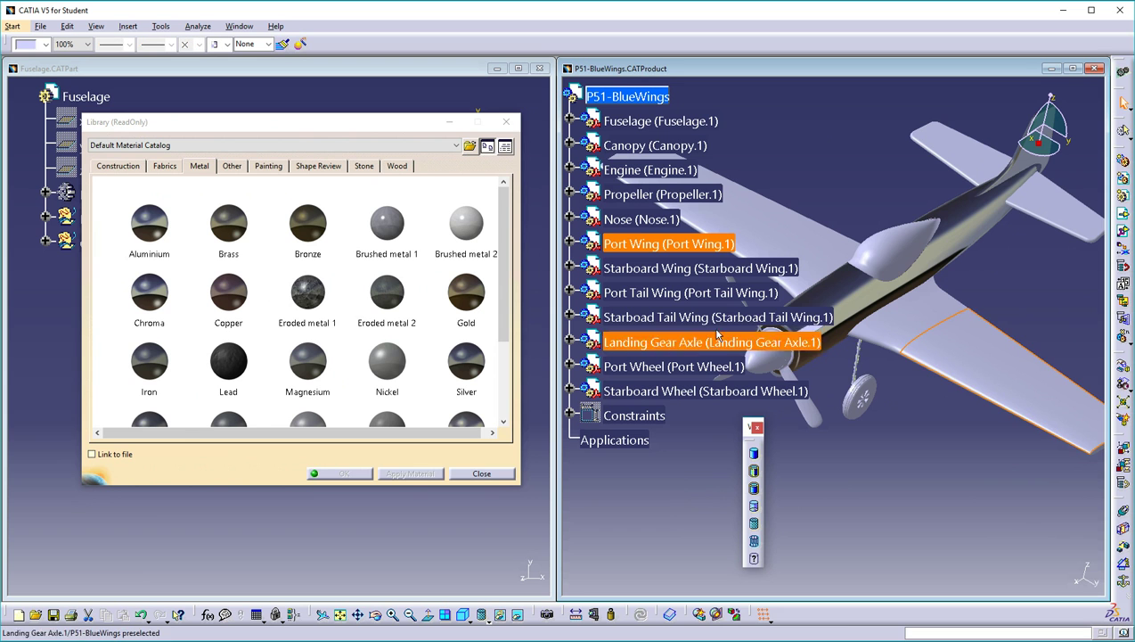
click(570, 244)
click(587, 268)
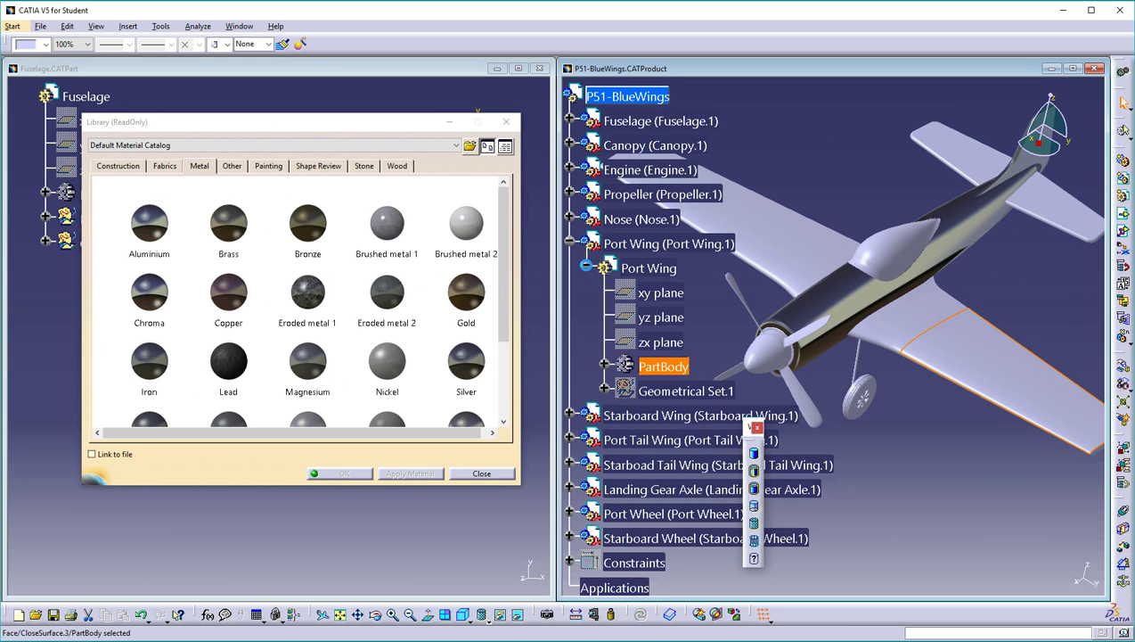
click(987, 343)
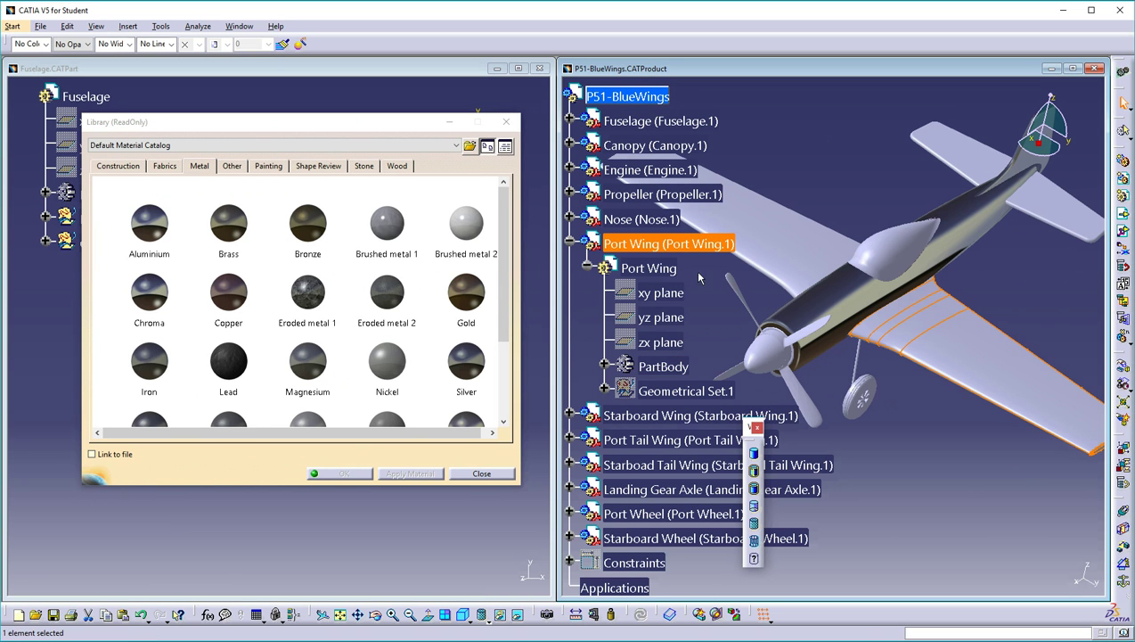
click(998, 395)
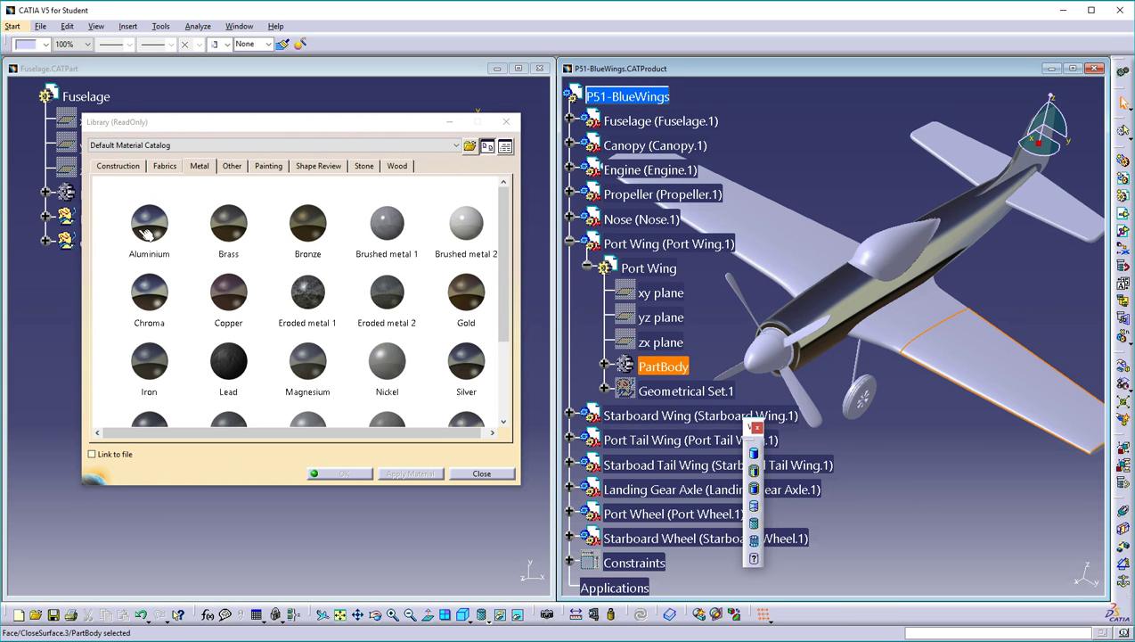
click(165, 249)
click(410, 473)
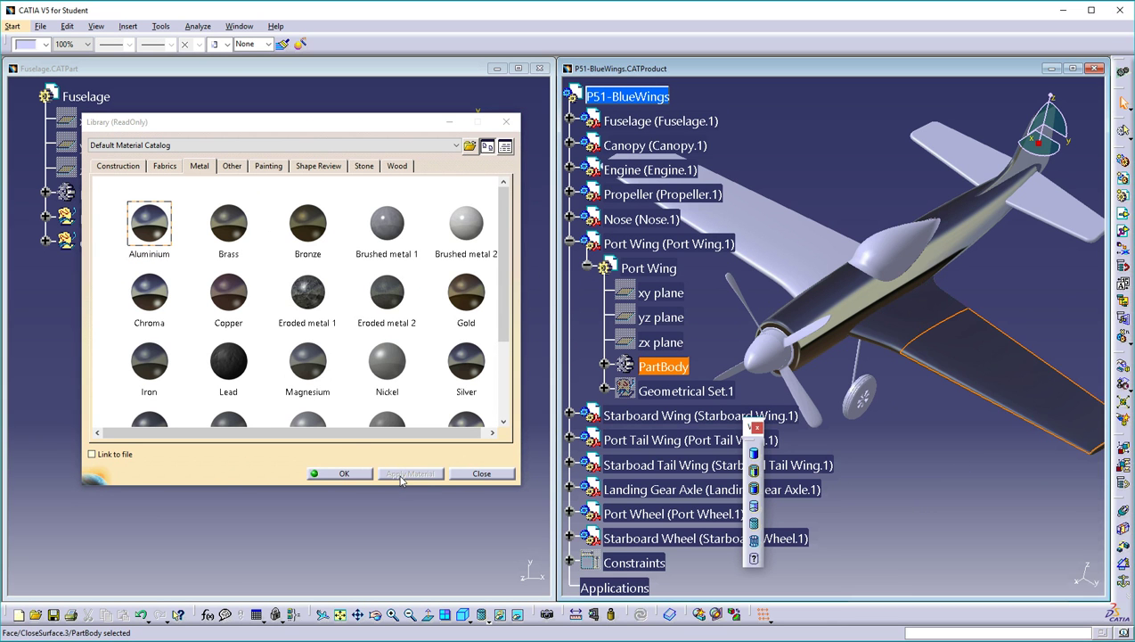
click(604, 366)
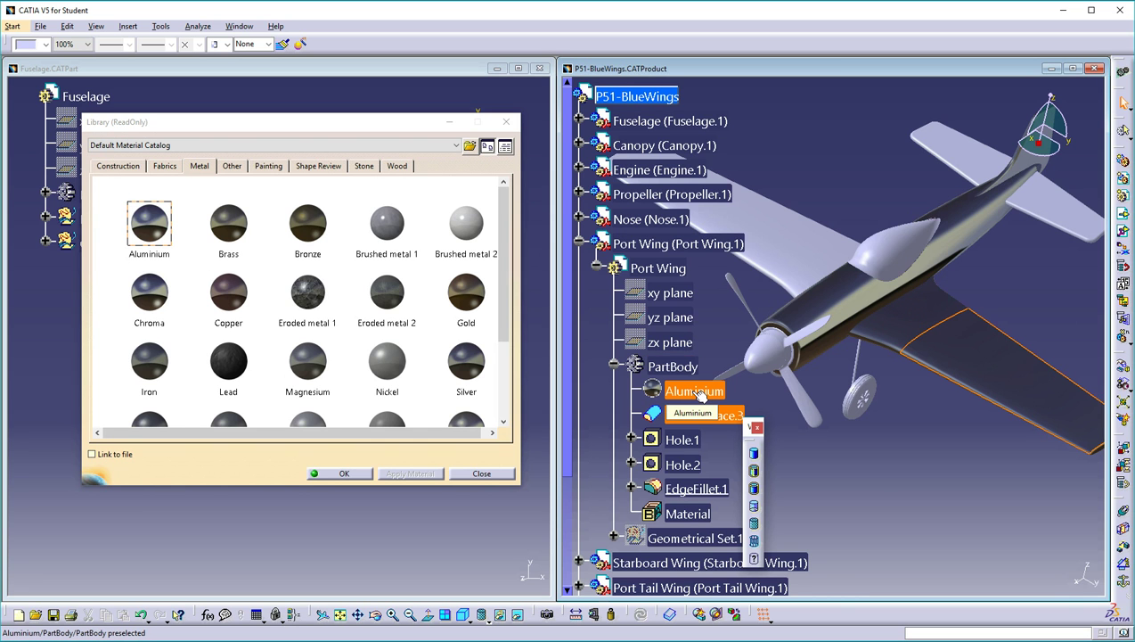
Undo the PartBody Aluminium and apply Aluminium directly to the Port Wing.1 instance instead
click(685, 416)
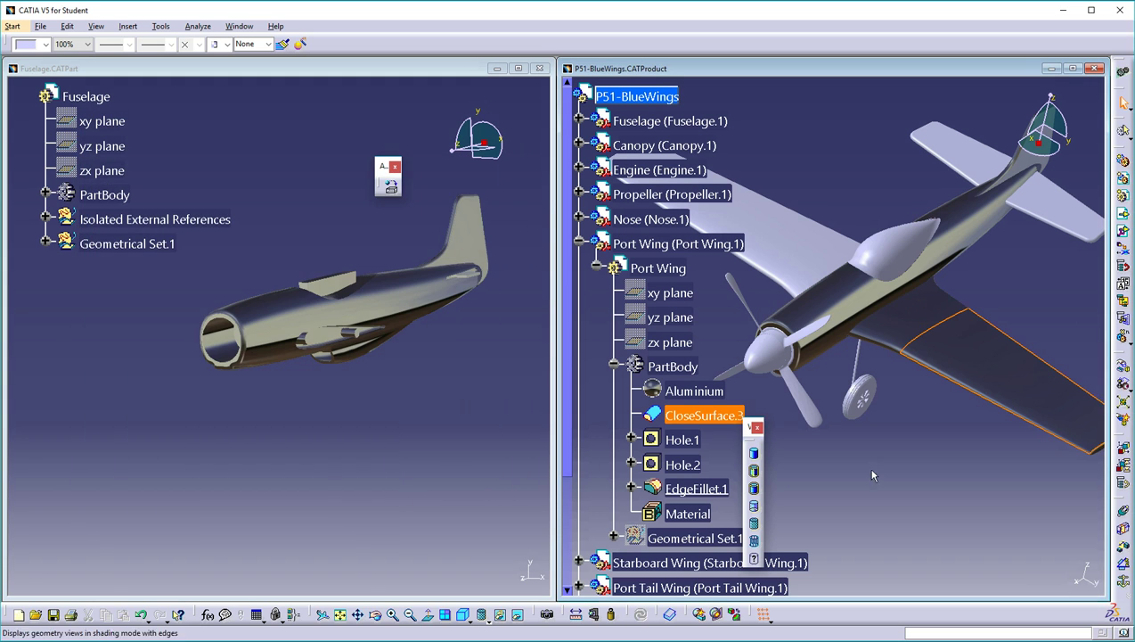
click(839, 444)
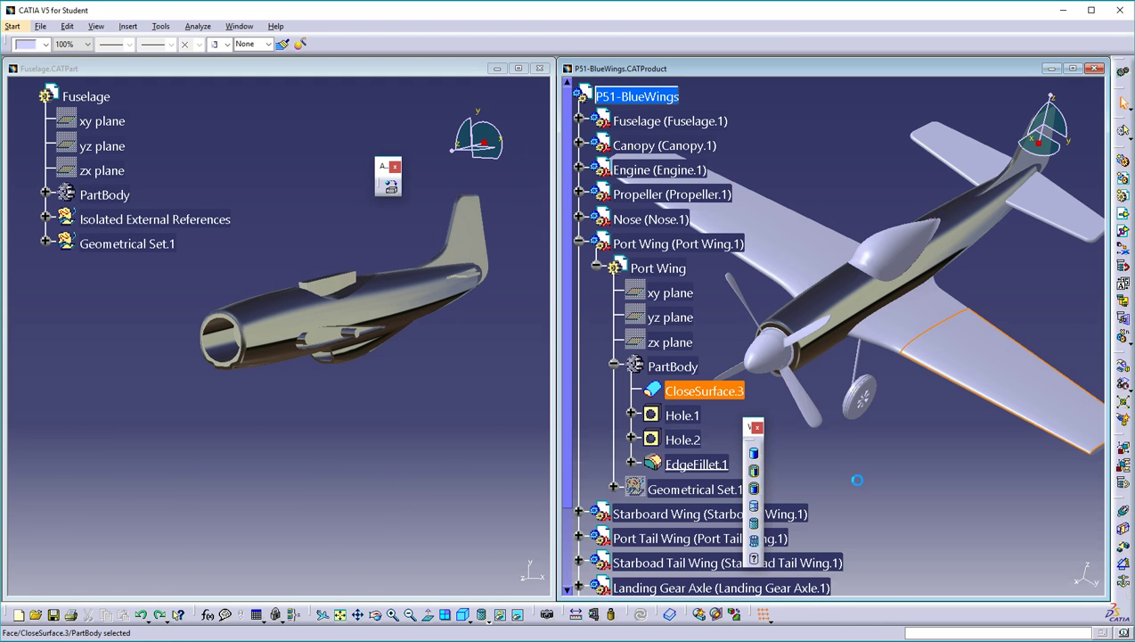
click(391, 185)
click(149, 223)
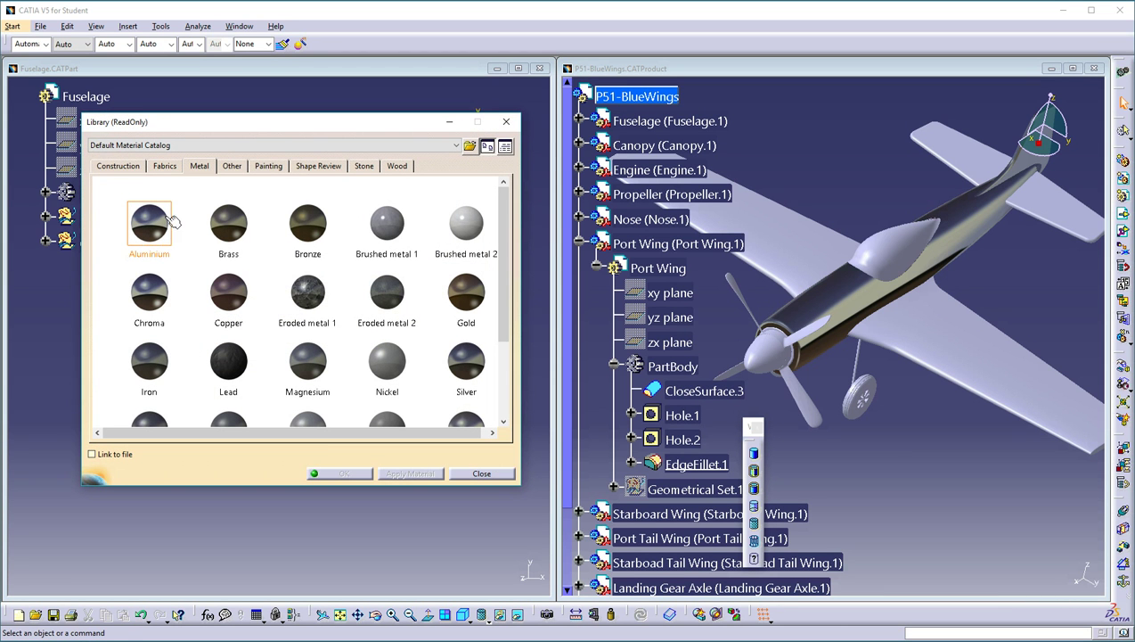
click(660, 250)
click(415, 474)
click(597, 270)
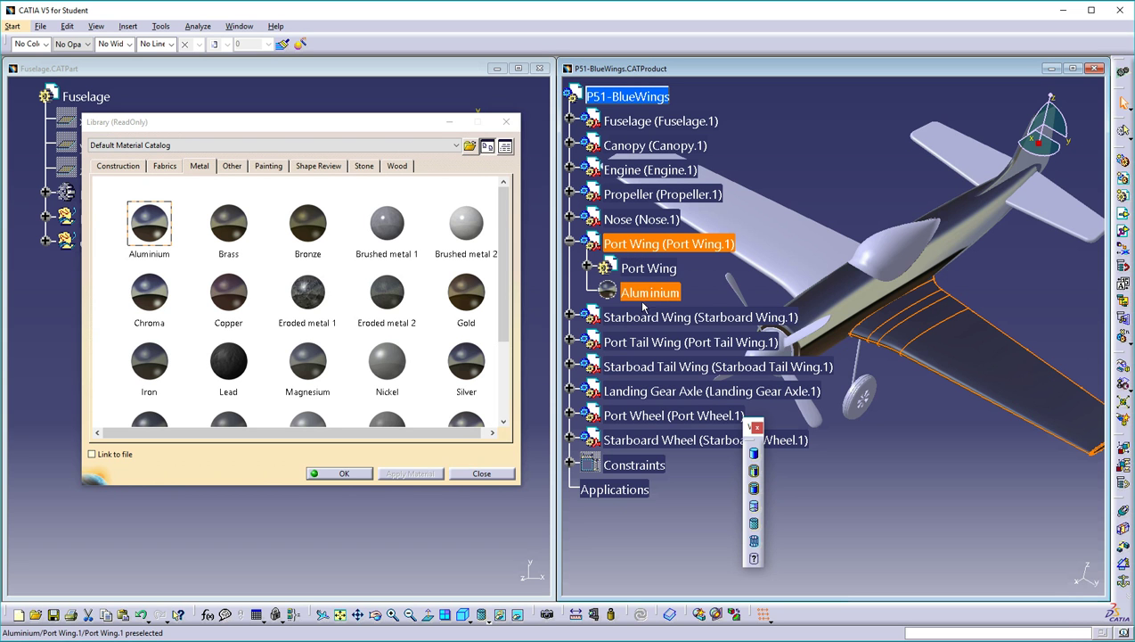
Apply the Construction material B&W Tiling to the Starboard Wing.1 instance and expand it in the tree
click(344, 473)
middle_drag(885, 239, 878, 288)
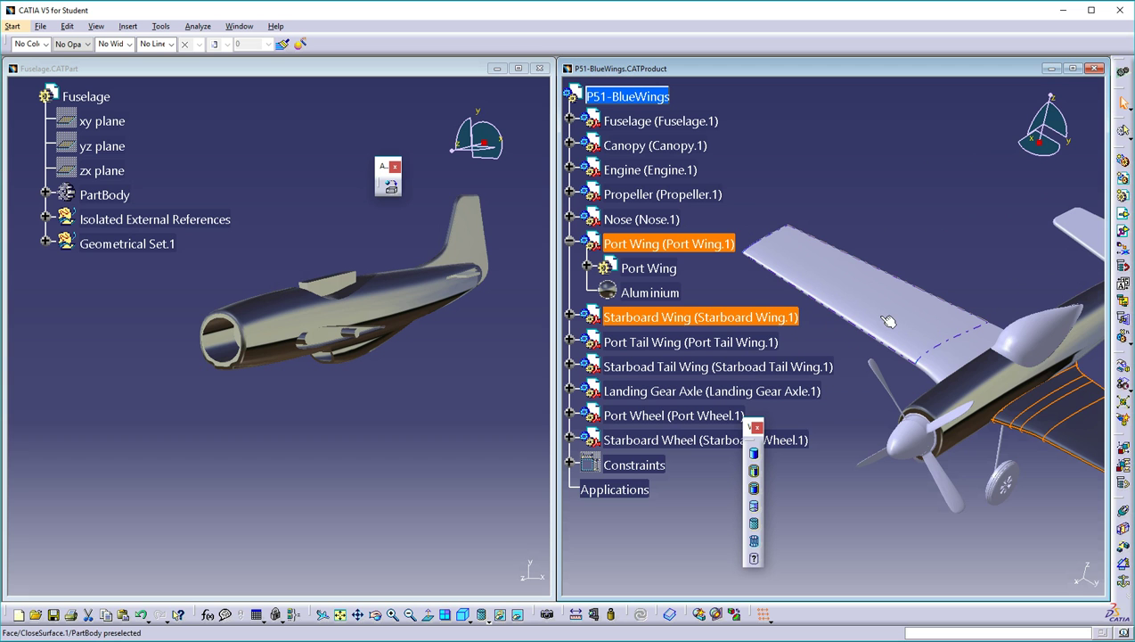
click(645, 319)
click(390, 186)
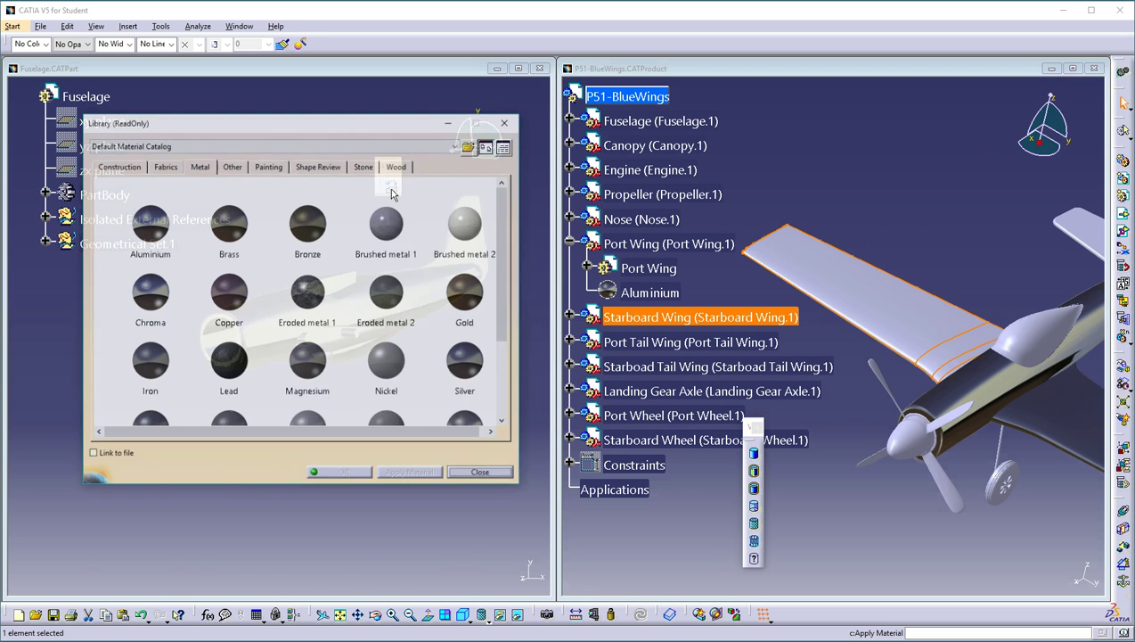
click(165, 166)
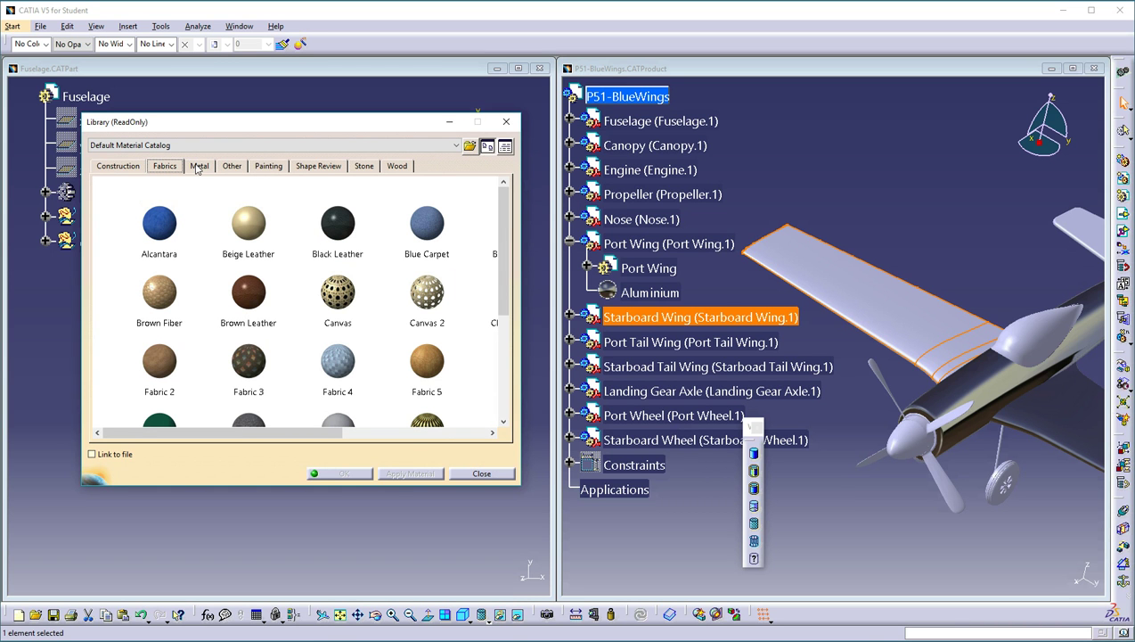
click(121, 169)
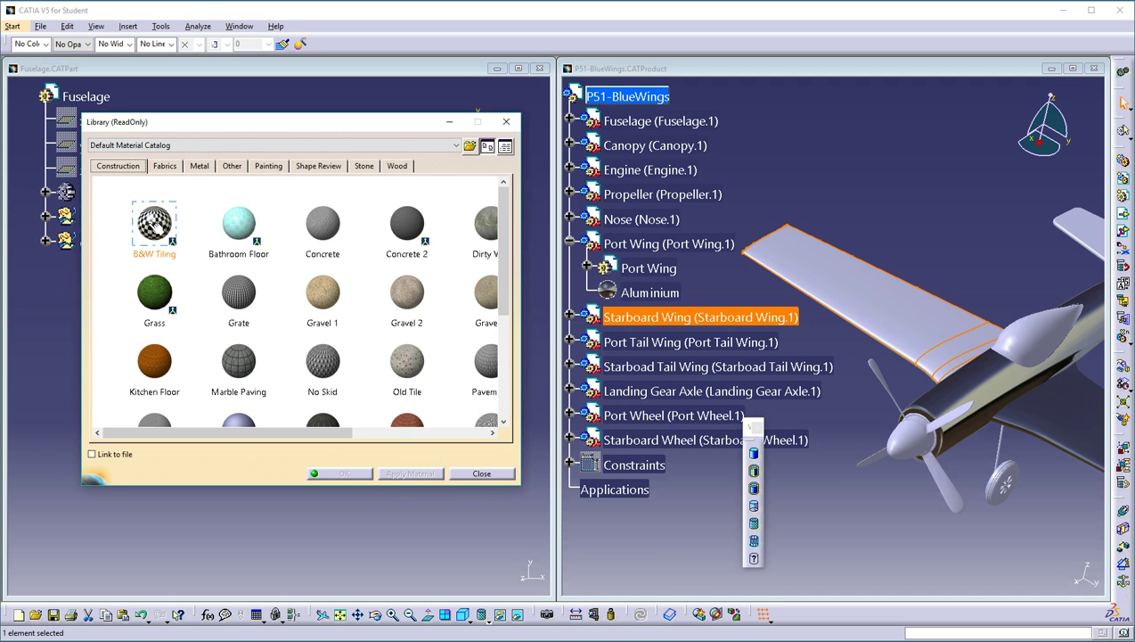
click(154, 227)
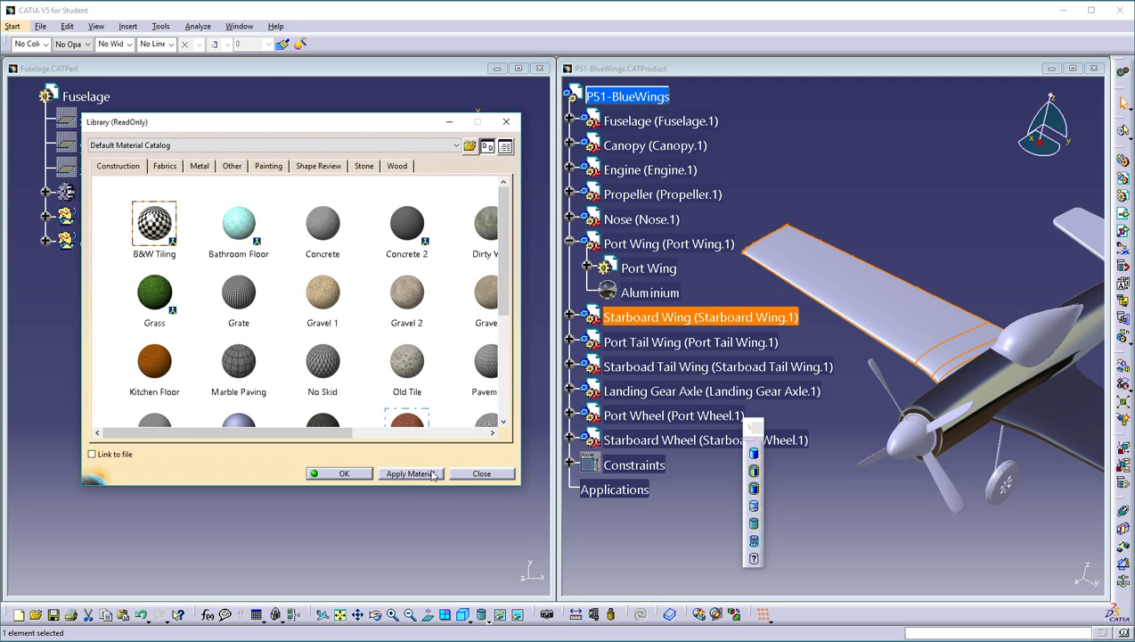
click(410, 473)
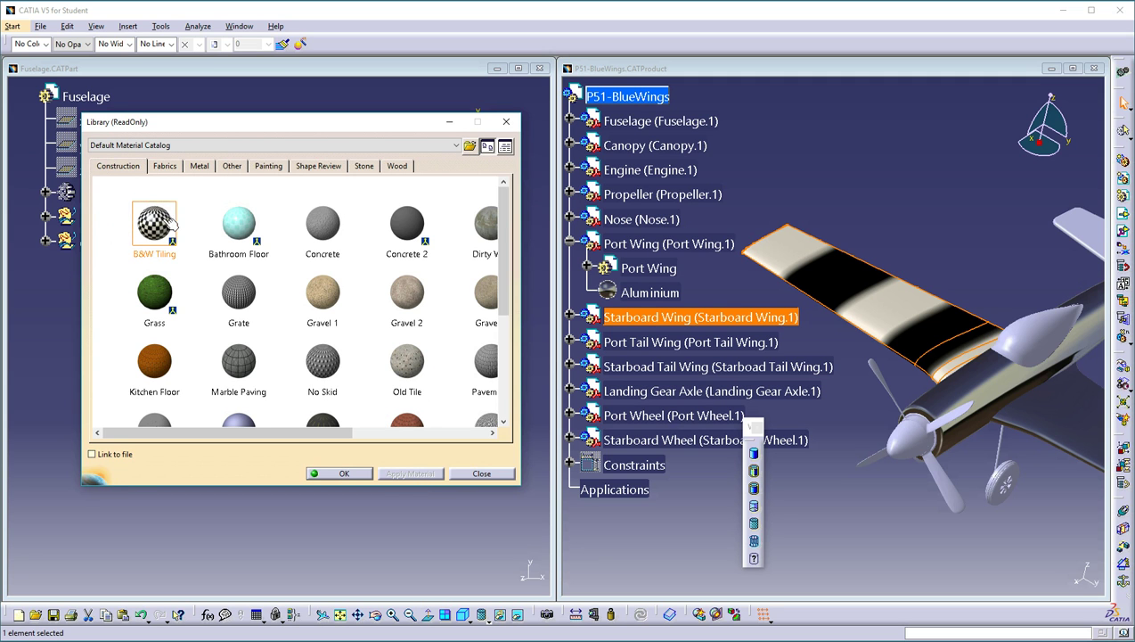
click(344, 473)
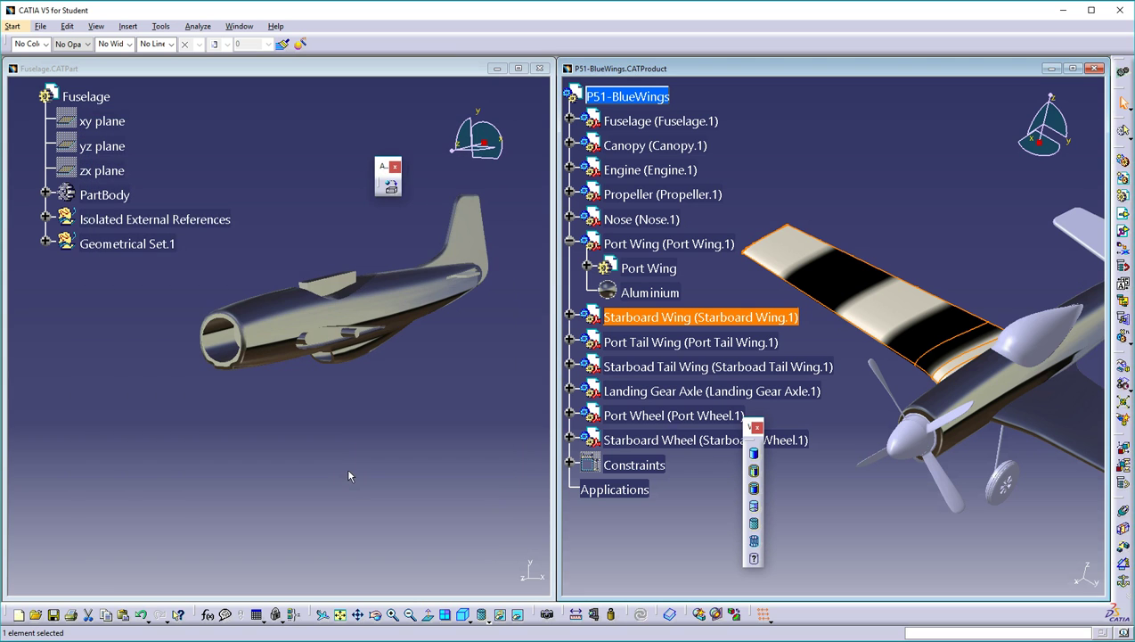
click(571, 319)
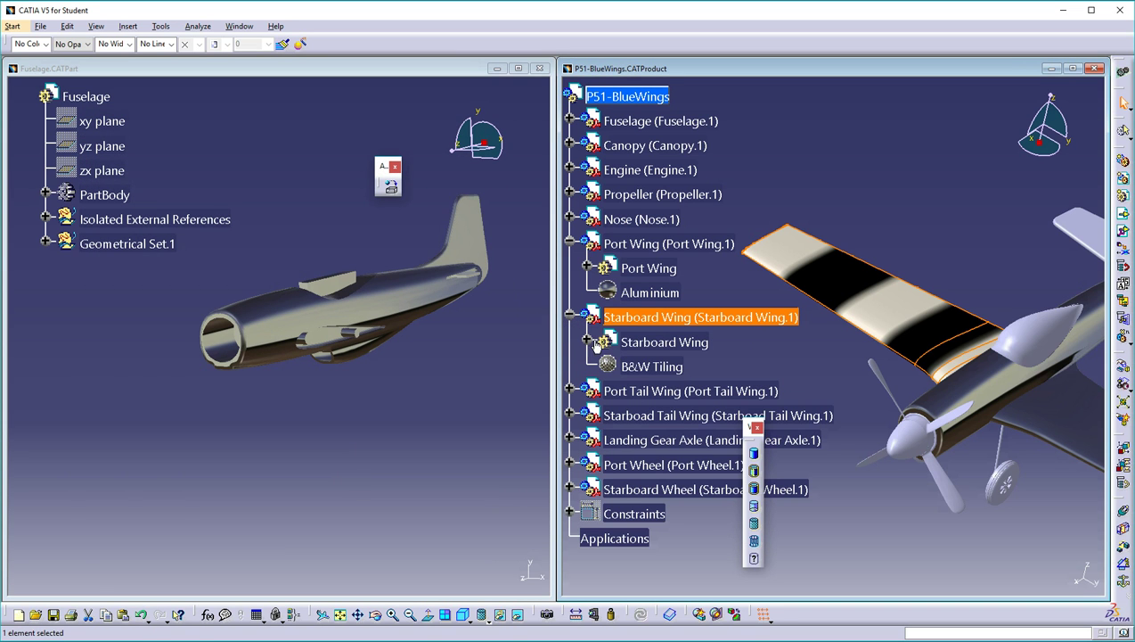
Maximize the P51-BlueWings window and open the B&W Tiling material's Properties
right_click(657, 369)
click(683, 422)
drag(909, 127, 227, 105)
key(Return)
double_click(818, 70)
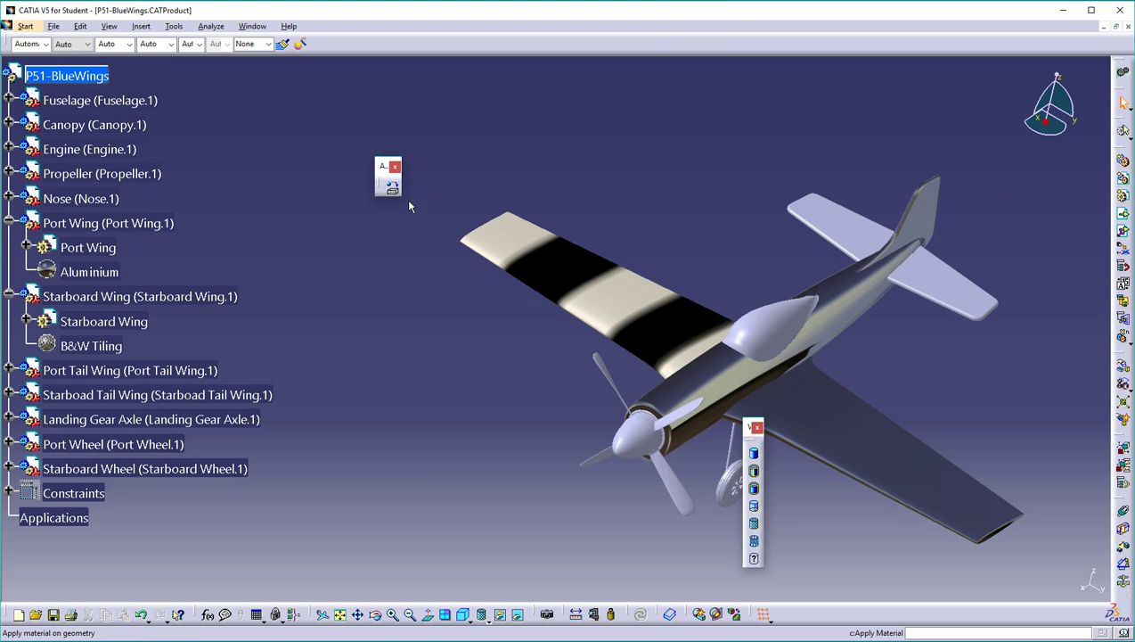
click(89, 346)
right_click(92, 346)
click(125, 402)
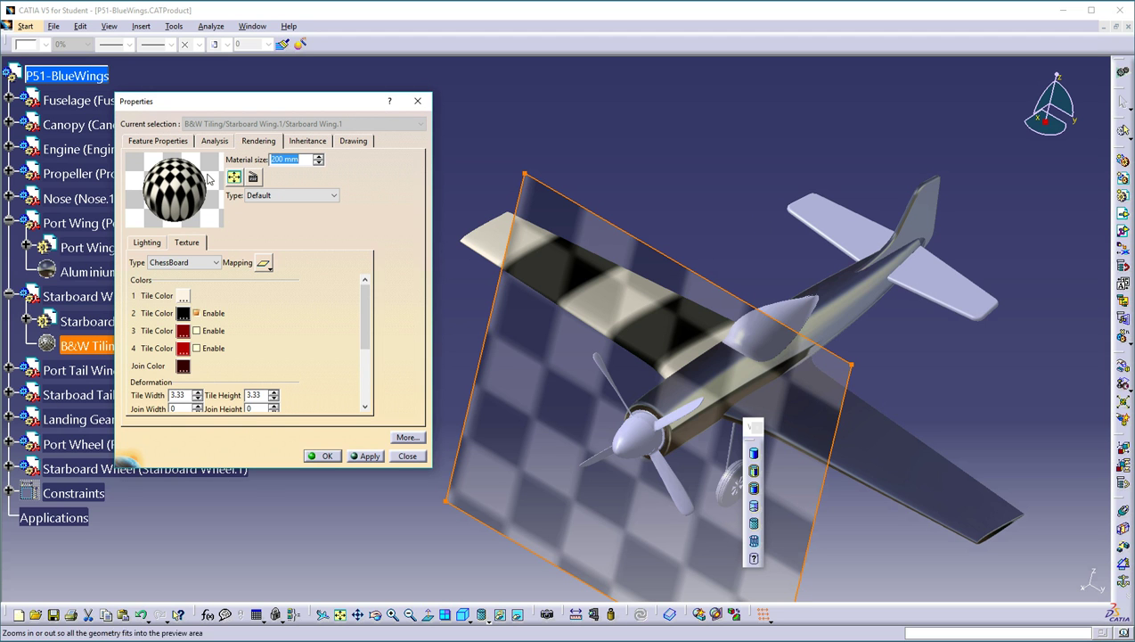
Lower the B&W Tiling material size from 200 mm to 155 mm
click(148, 244)
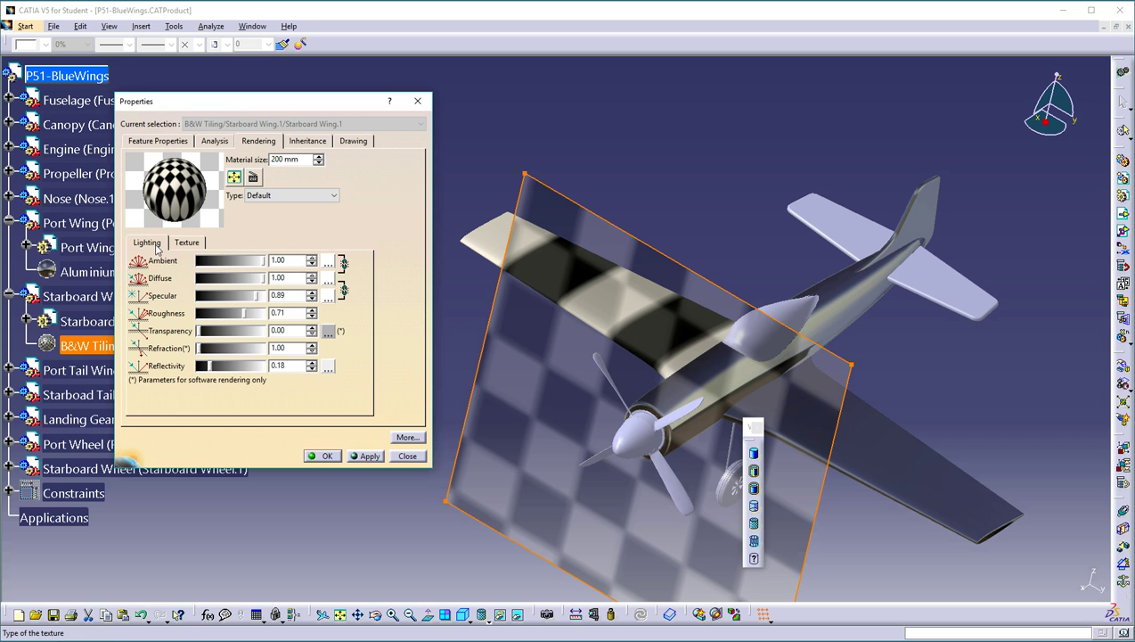
click(318, 163)
click(319, 163)
click(318, 163)
click(319, 164)
click(318, 163)
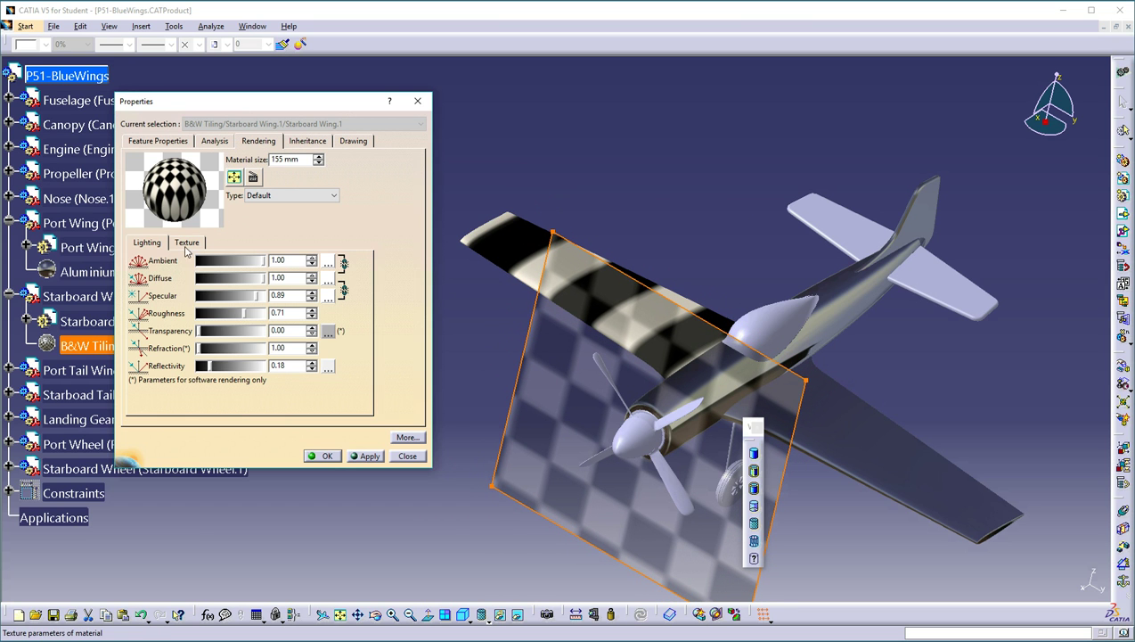
Compare spherical and cylindrical texture mapping, then settle on Cubical mapping
click(187, 242)
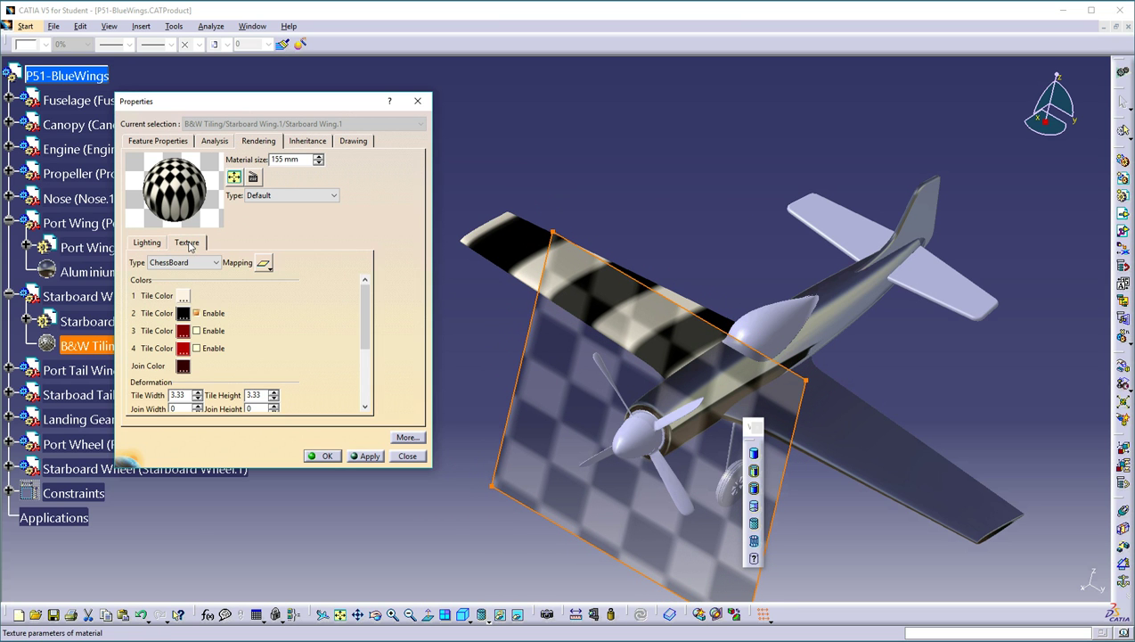
click(263, 263)
click(281, 338)
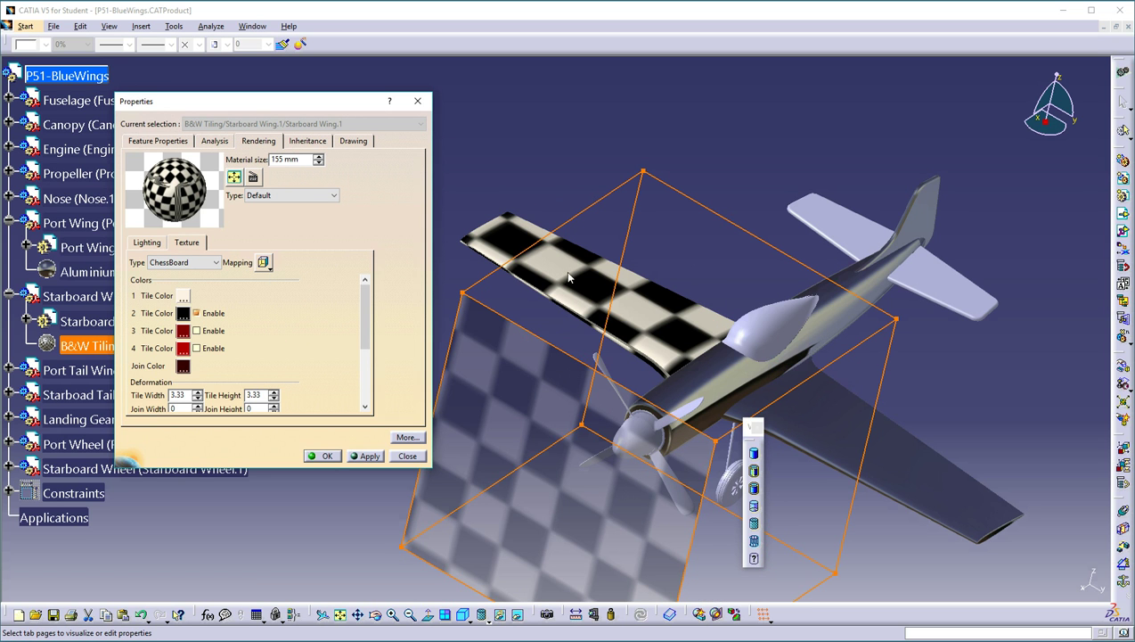
click(264, 263)
click(281, 299)
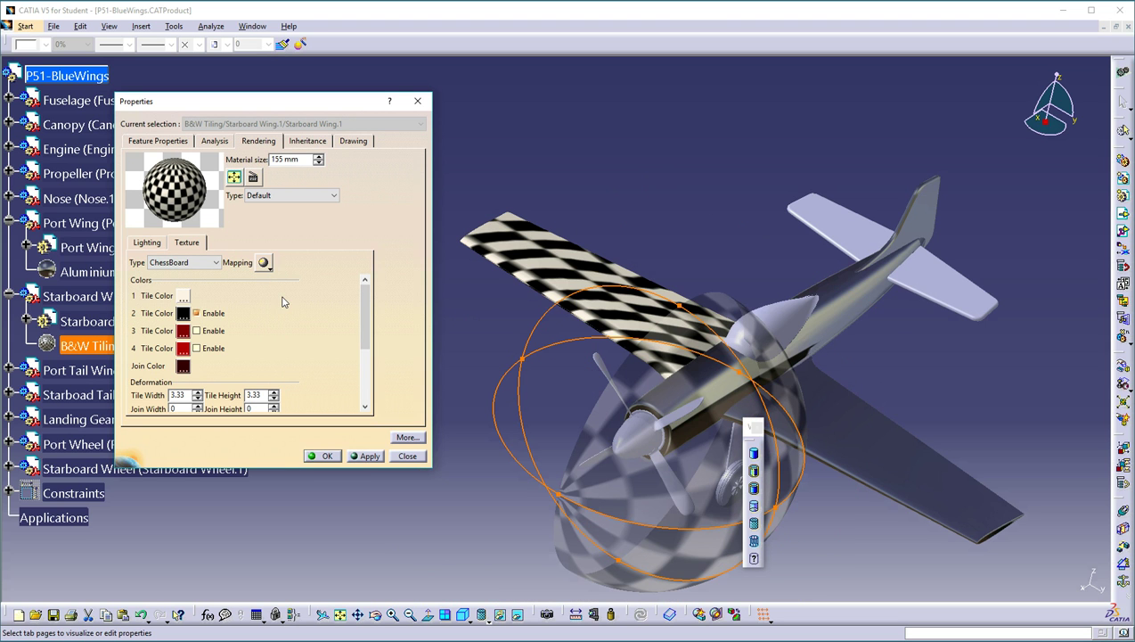
click(265, 263)
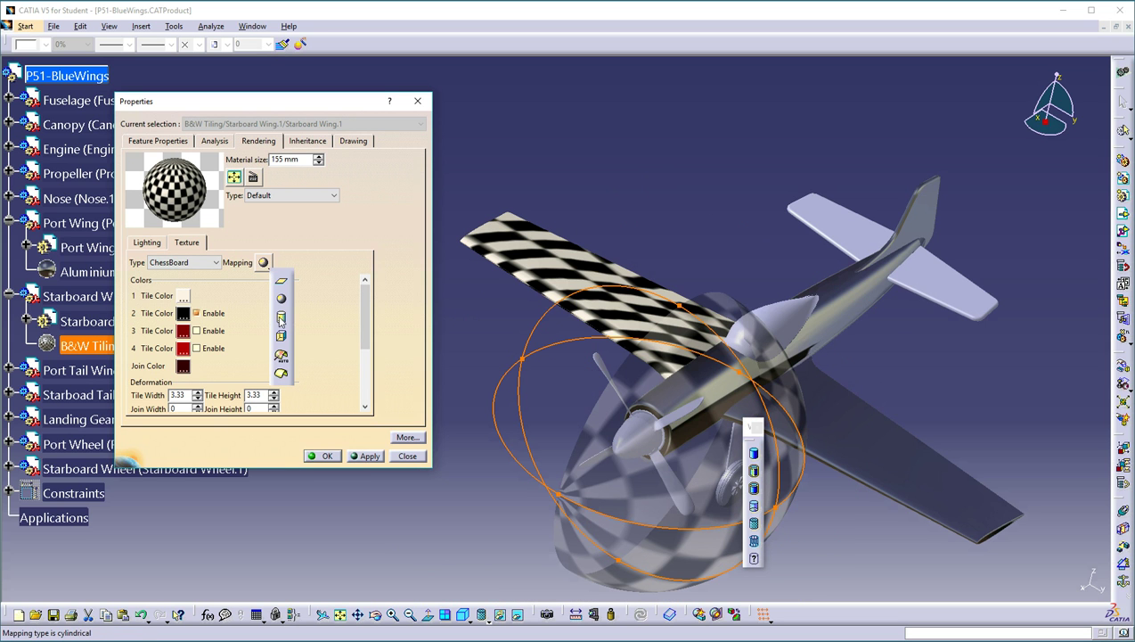
click(279, 321)
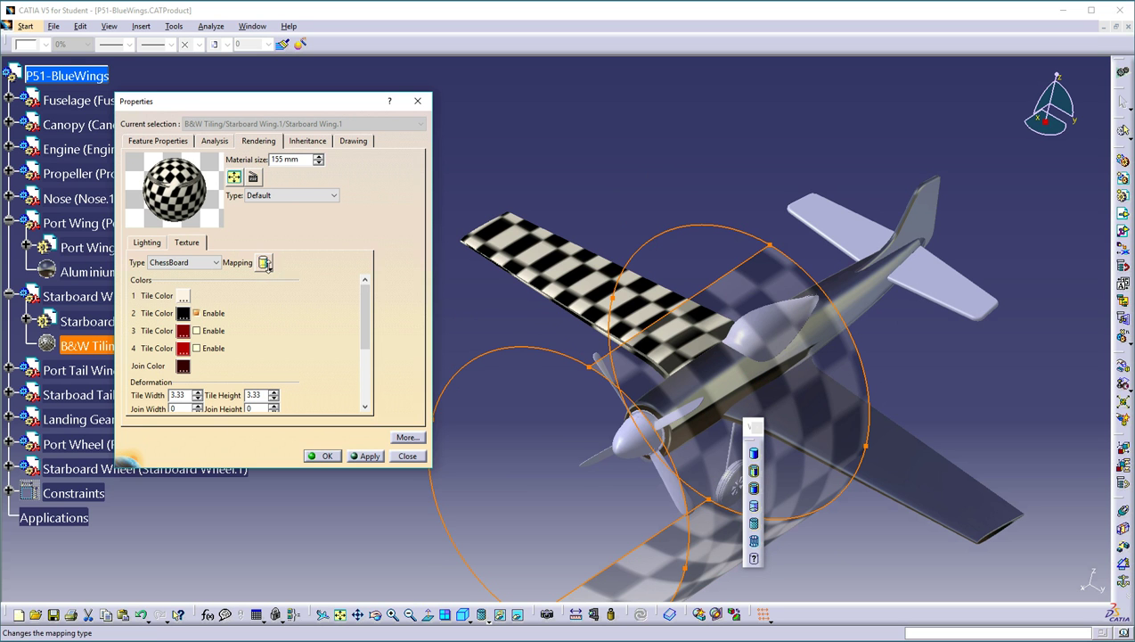
click(264, 263)
click(279, 340)
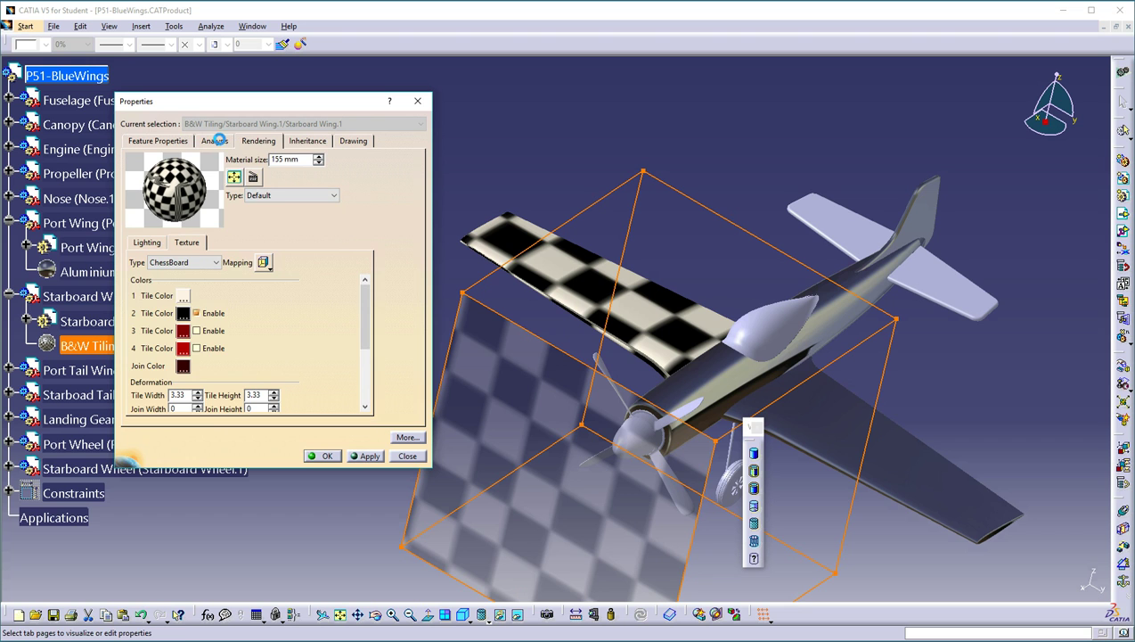
Review the Analysis, Feature Properties and Inheritance tabs, then return to Rendering
click(230, 145)
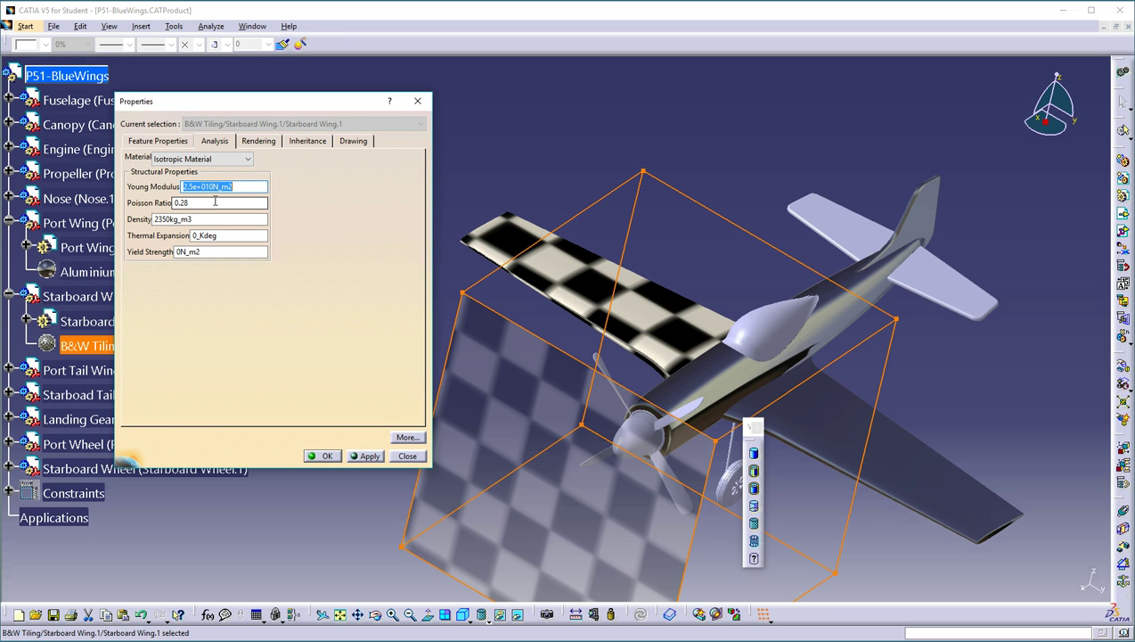
click(159, 141)
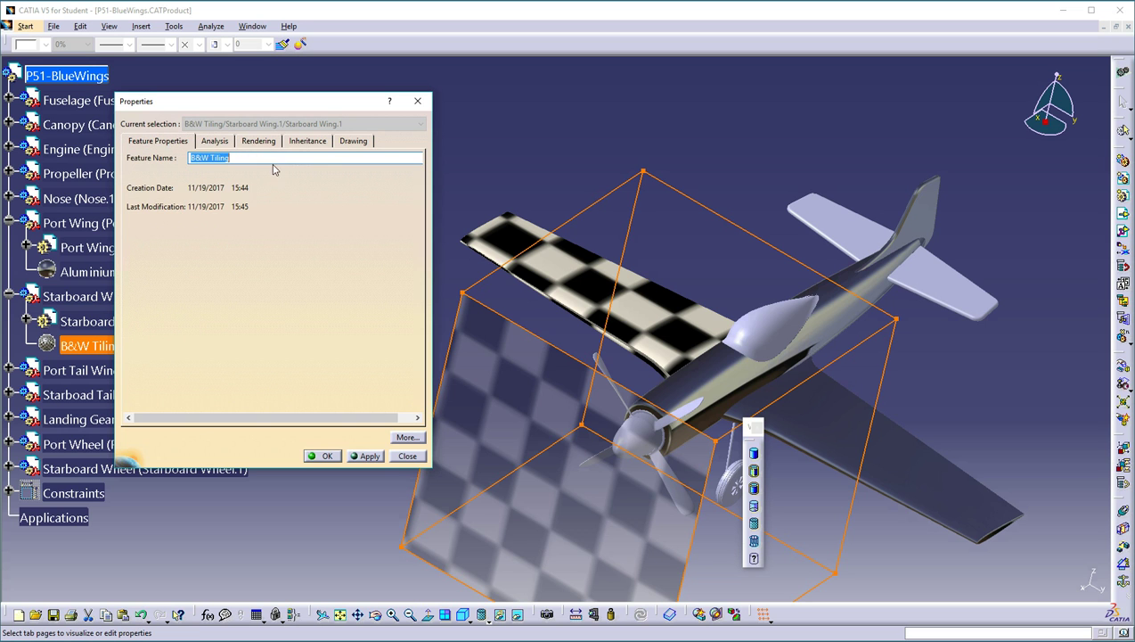
click(303, 143)
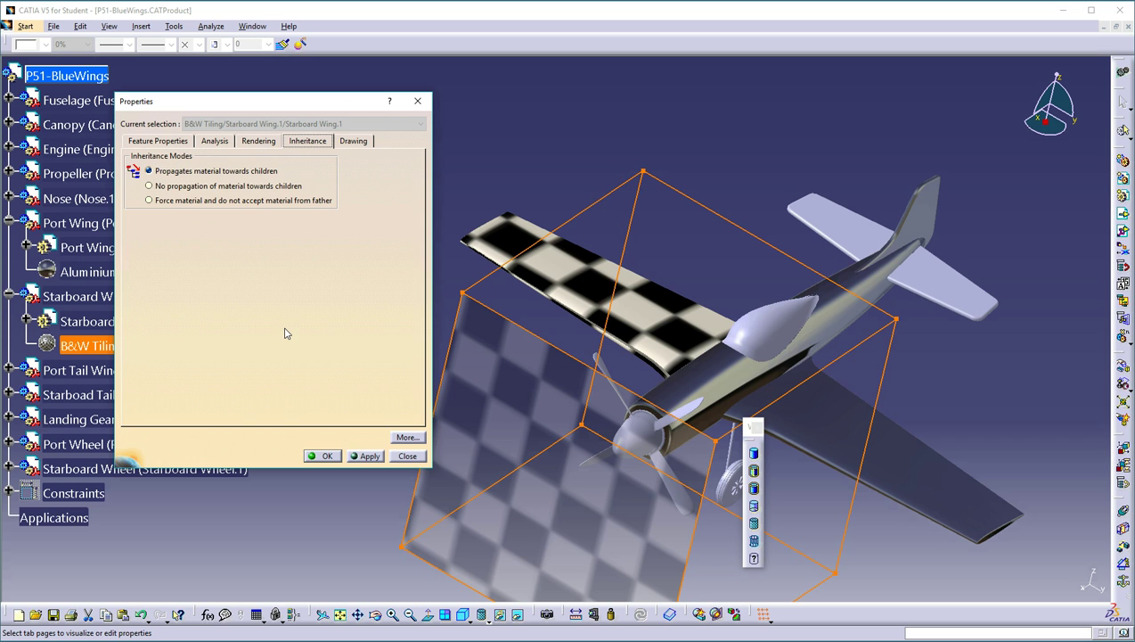
drag(323, 99, 979, 139)
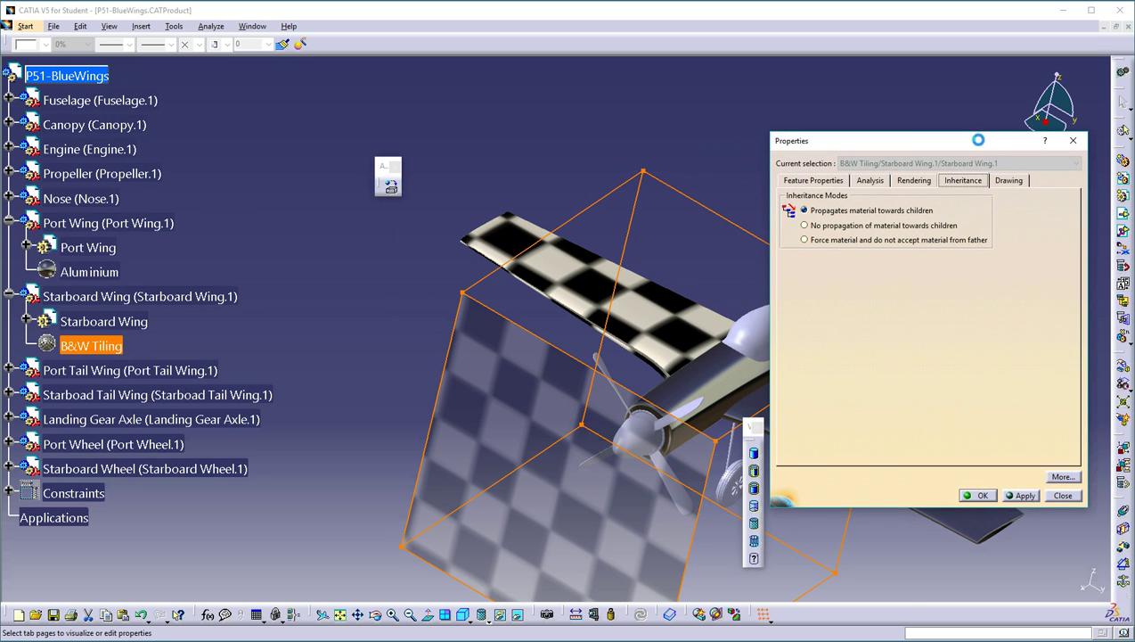
click(914, 181)
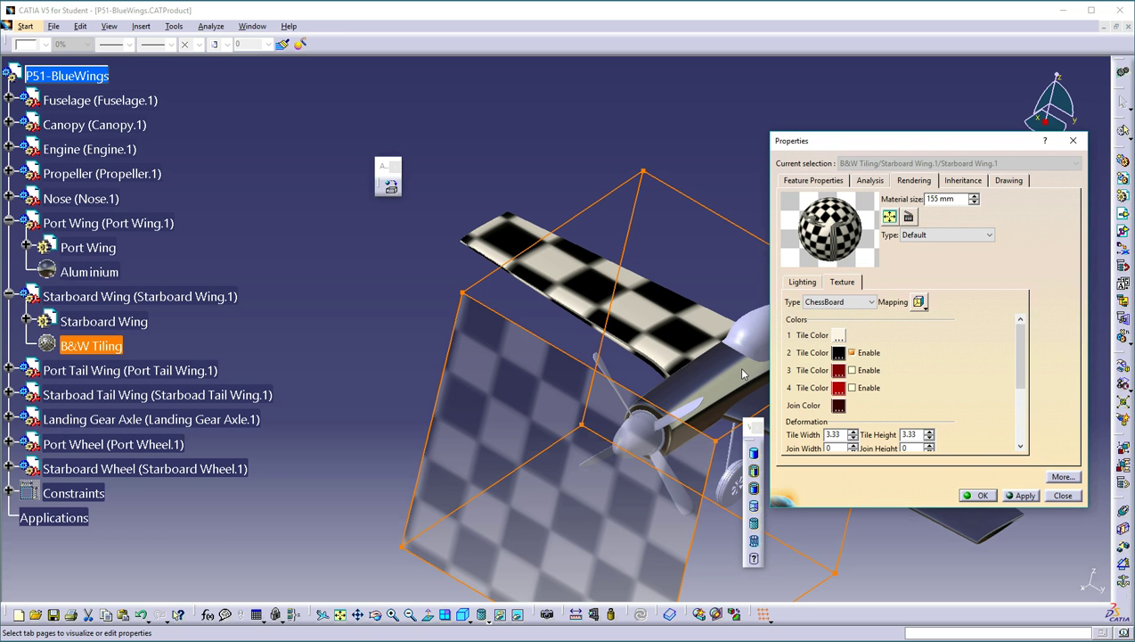
click(983, 496)
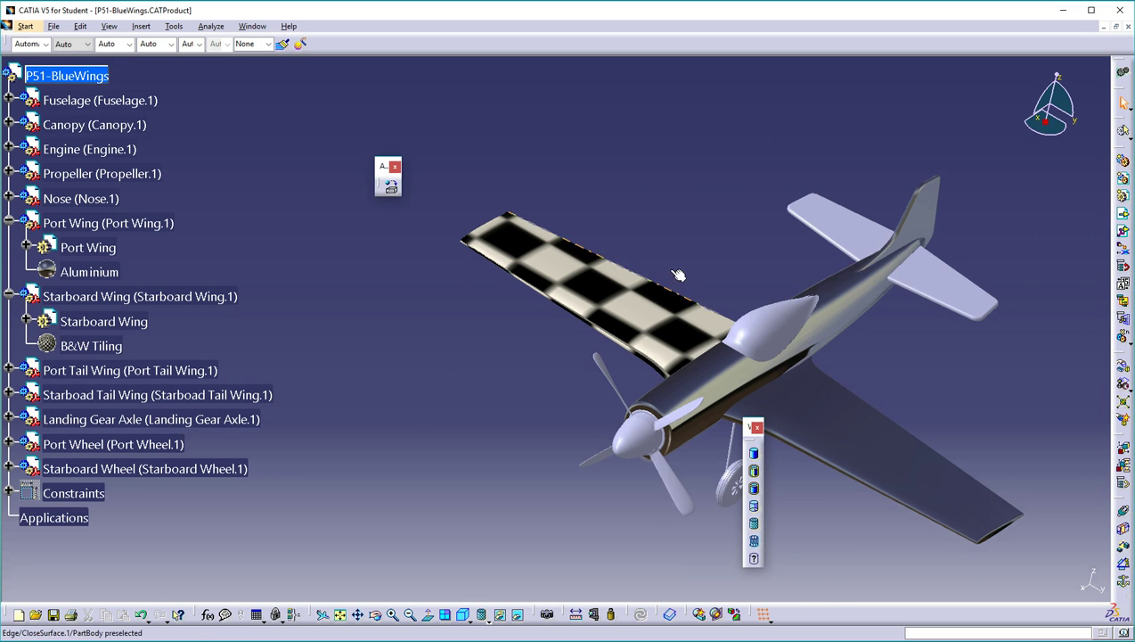